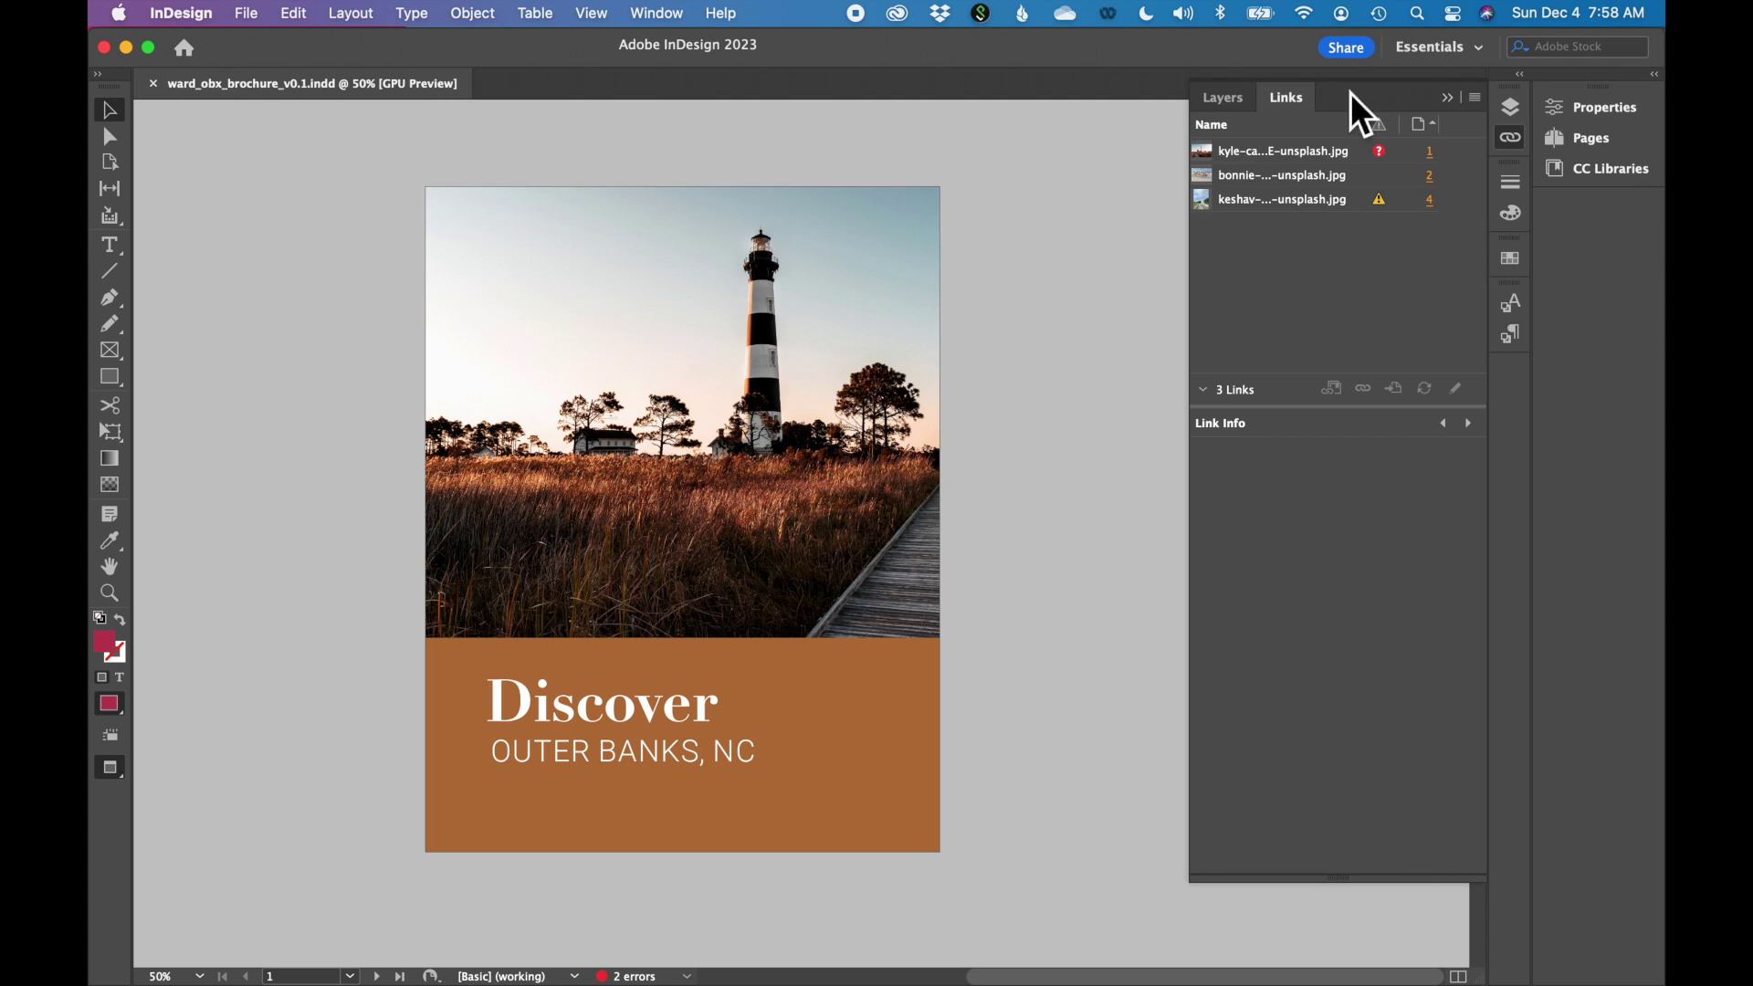
- Sort the Links panel by page and display link info for the missing page 1 kyle image
click(1427, 123)
click(658, 13)
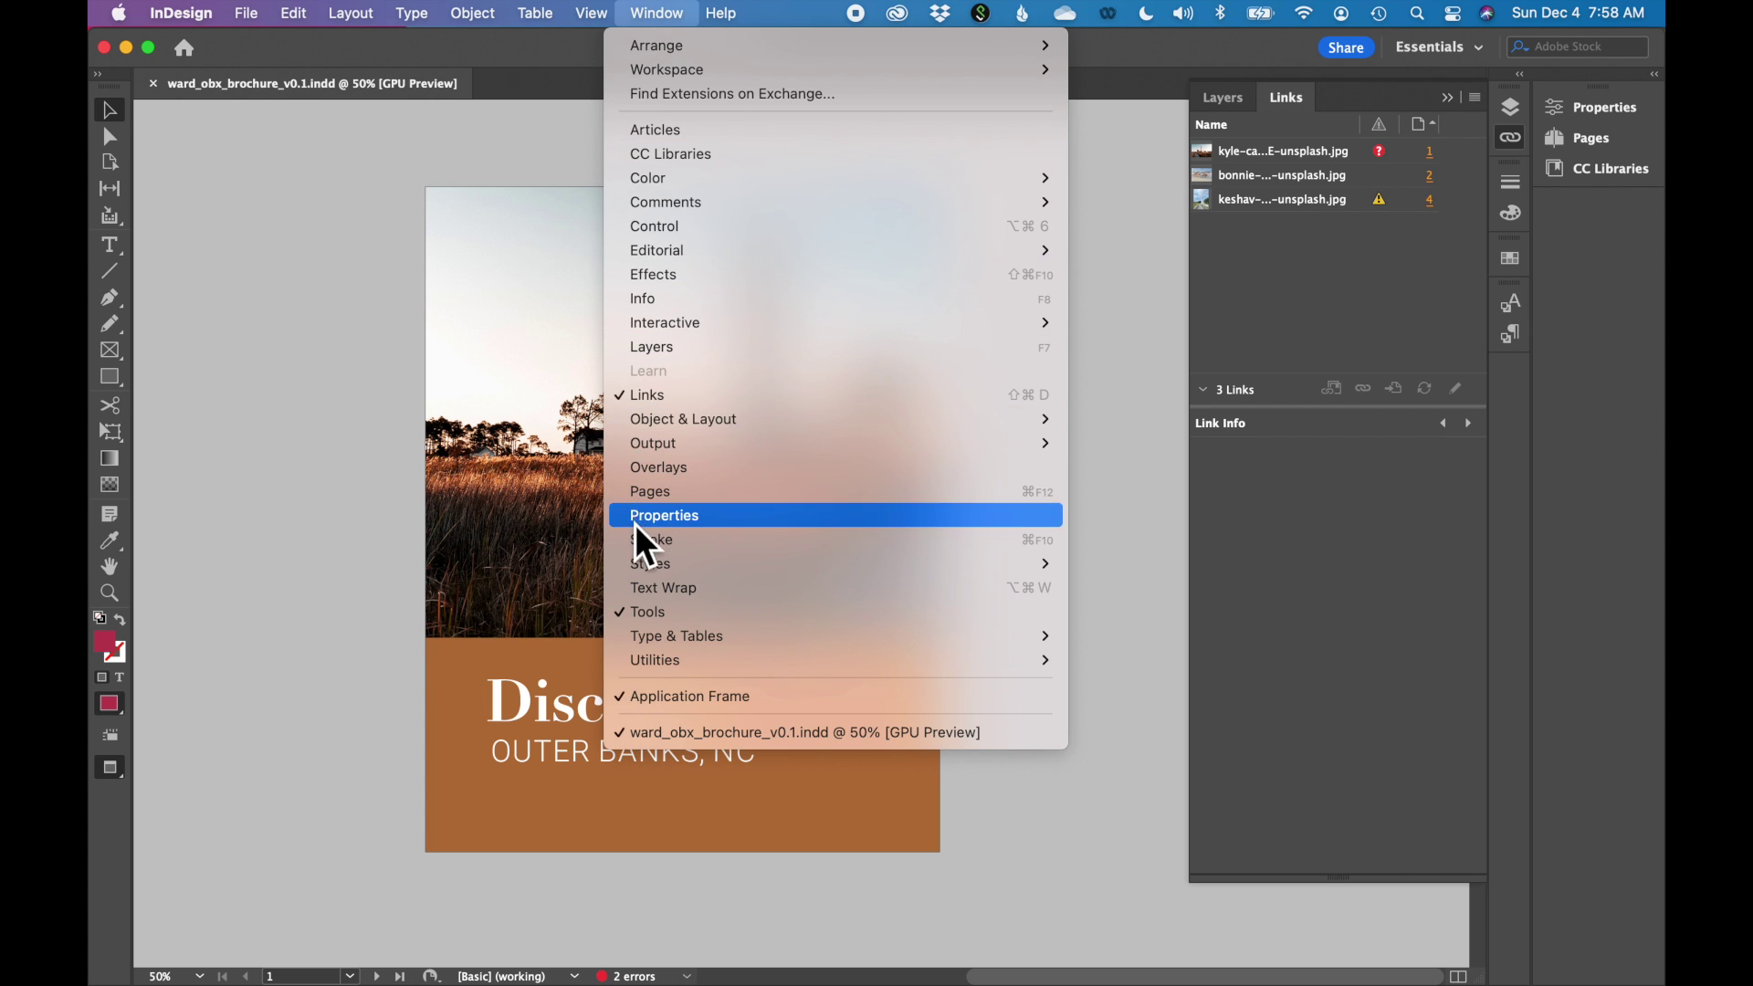
click(1333, 321)
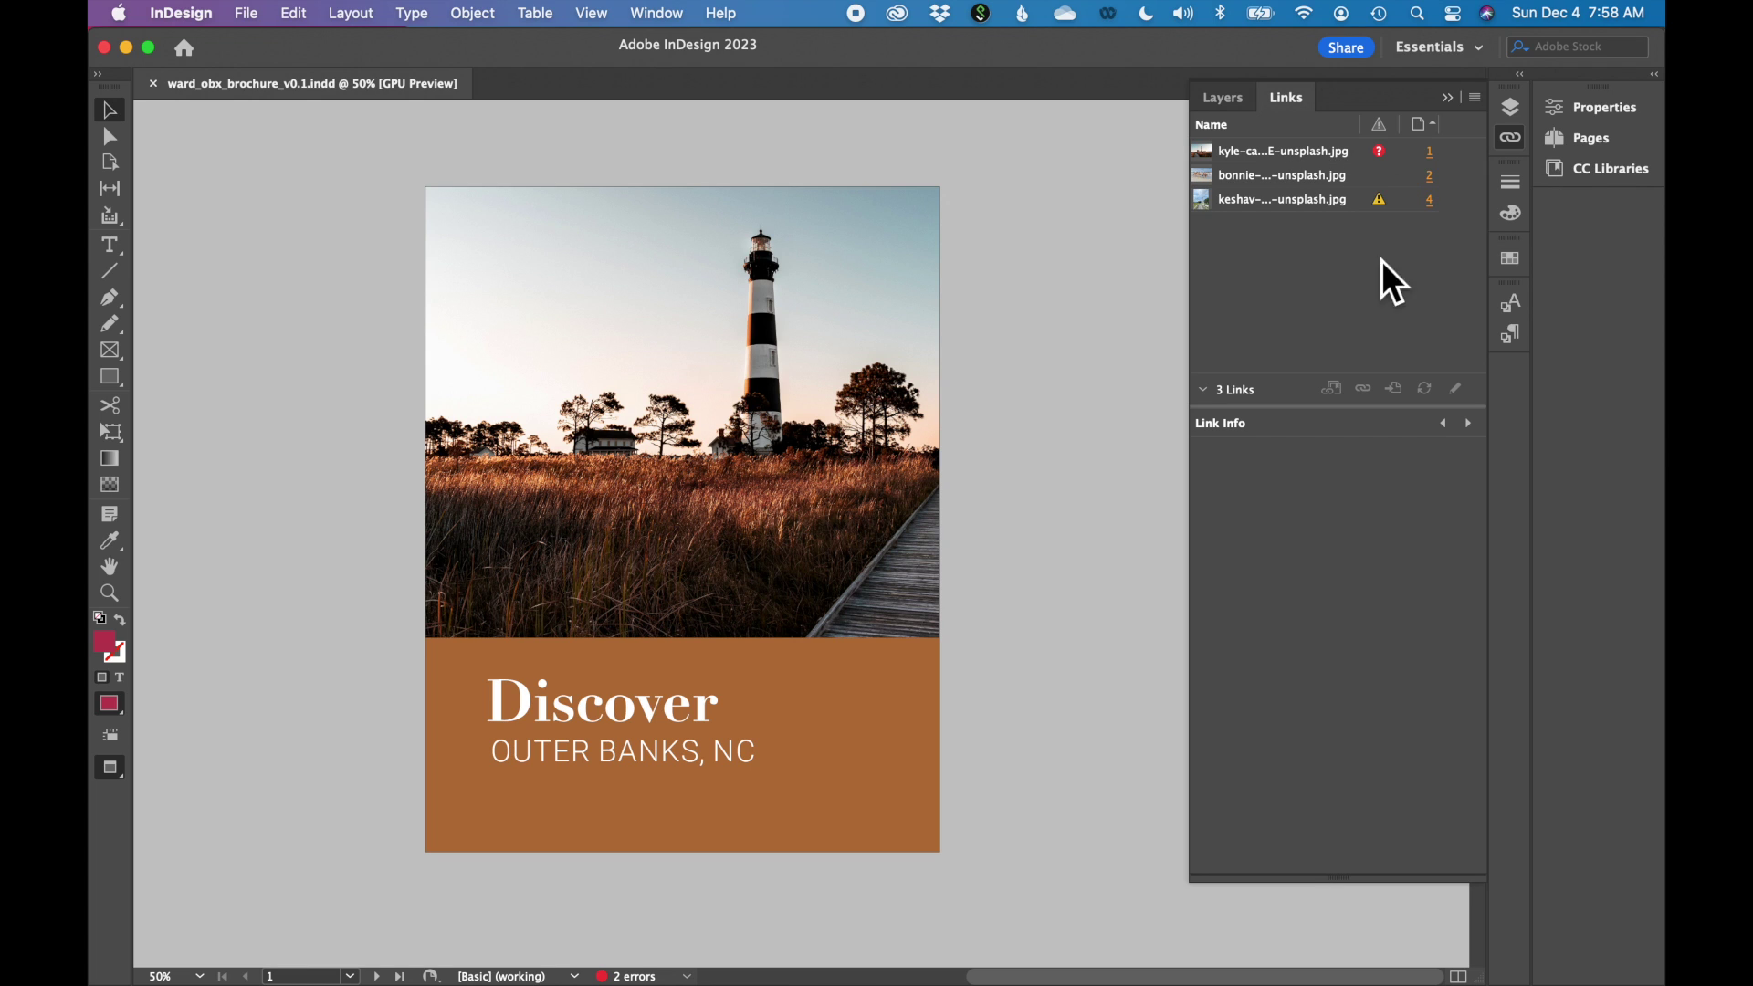
click(1276, 152)
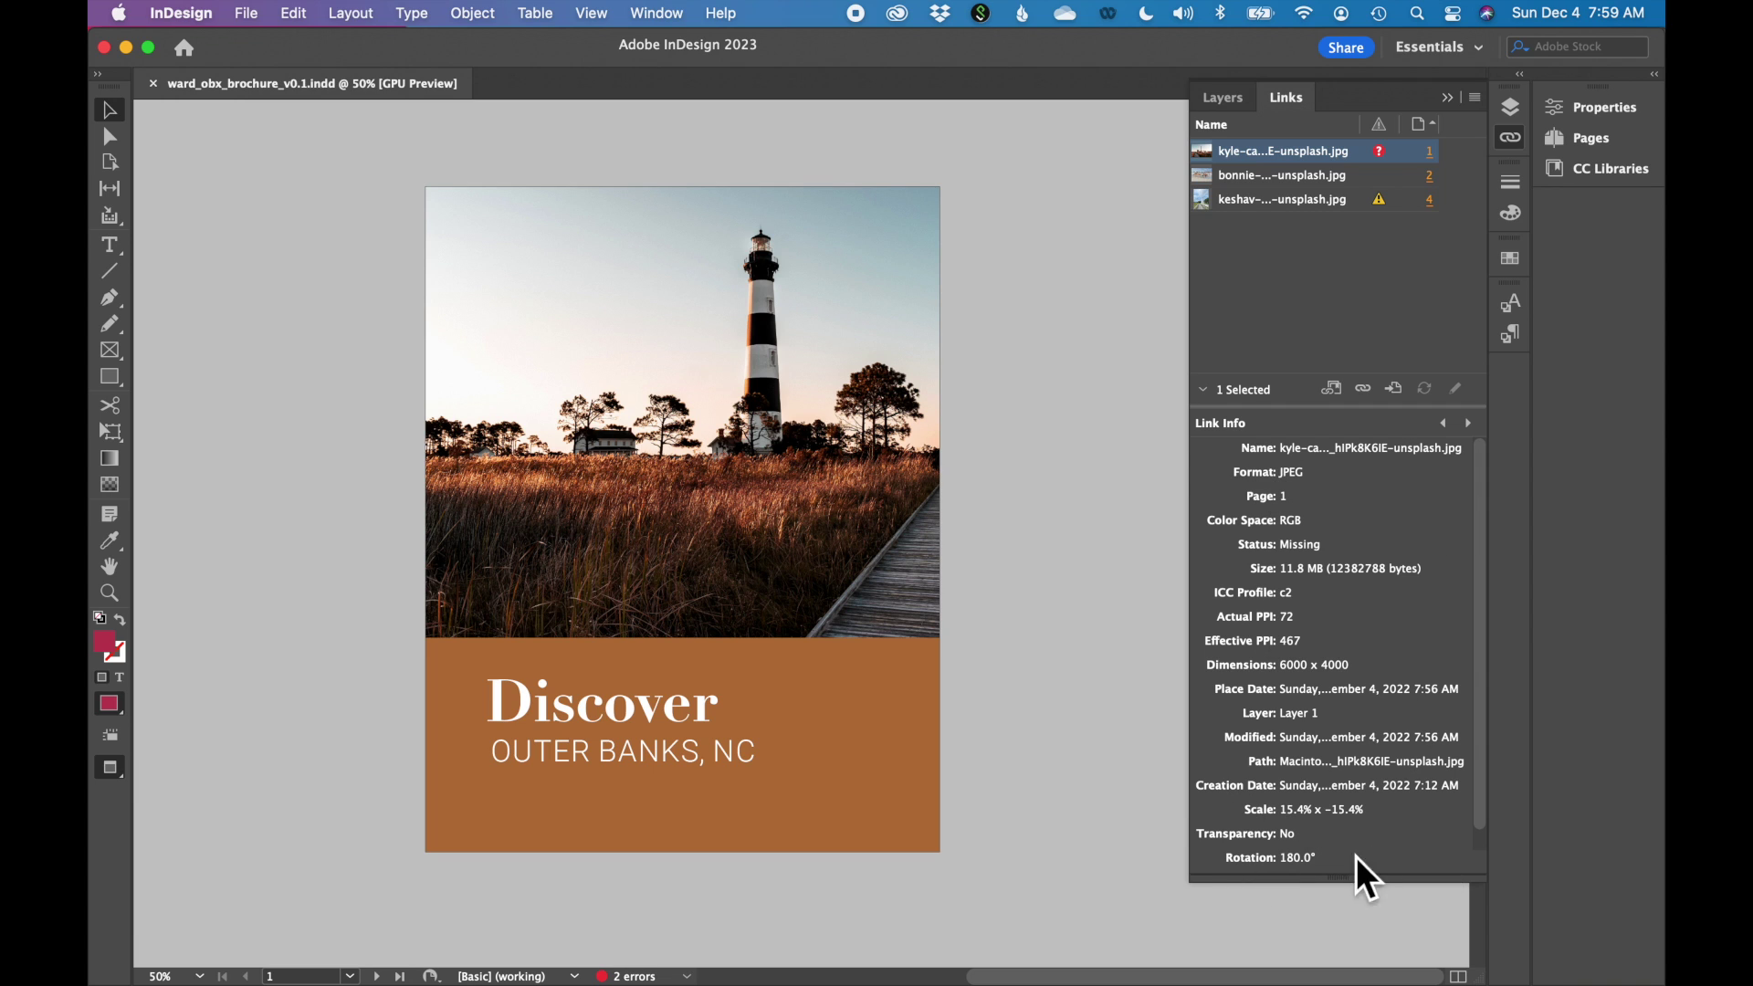
- Collapse and re-expand Link Info, then view the page 2 bonnie image with status OK
click(1207, 400)
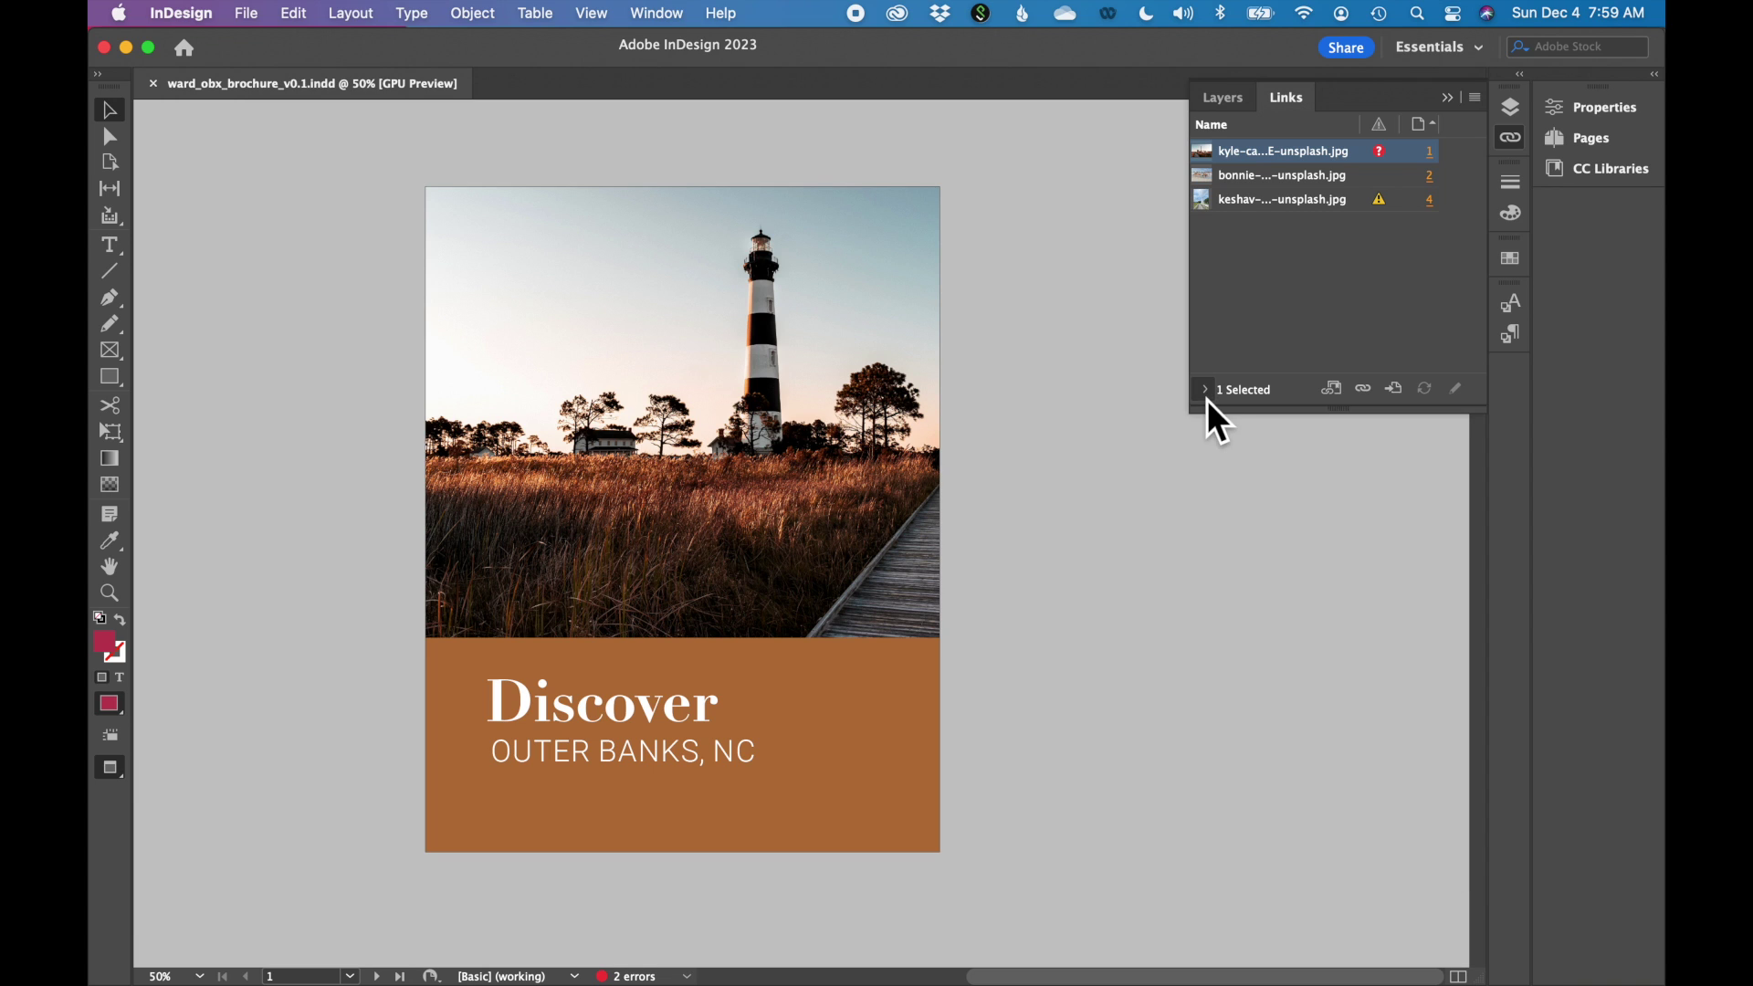
click(1207, 400)
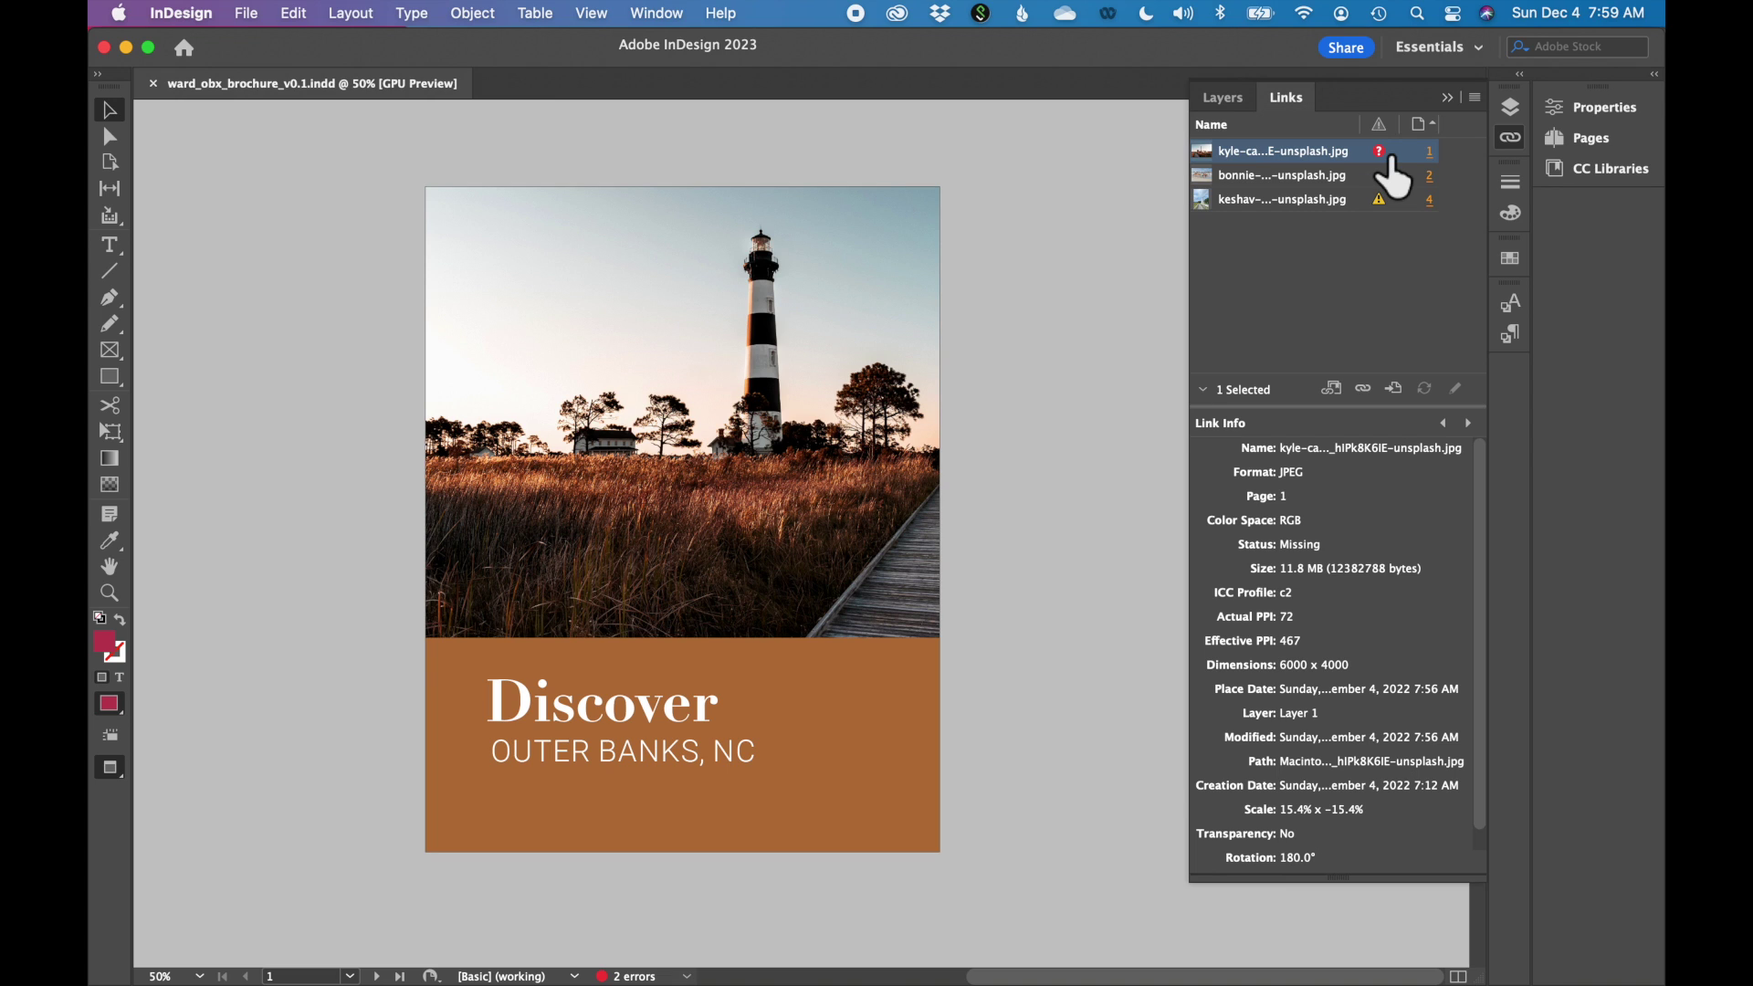
click(1370, 175)
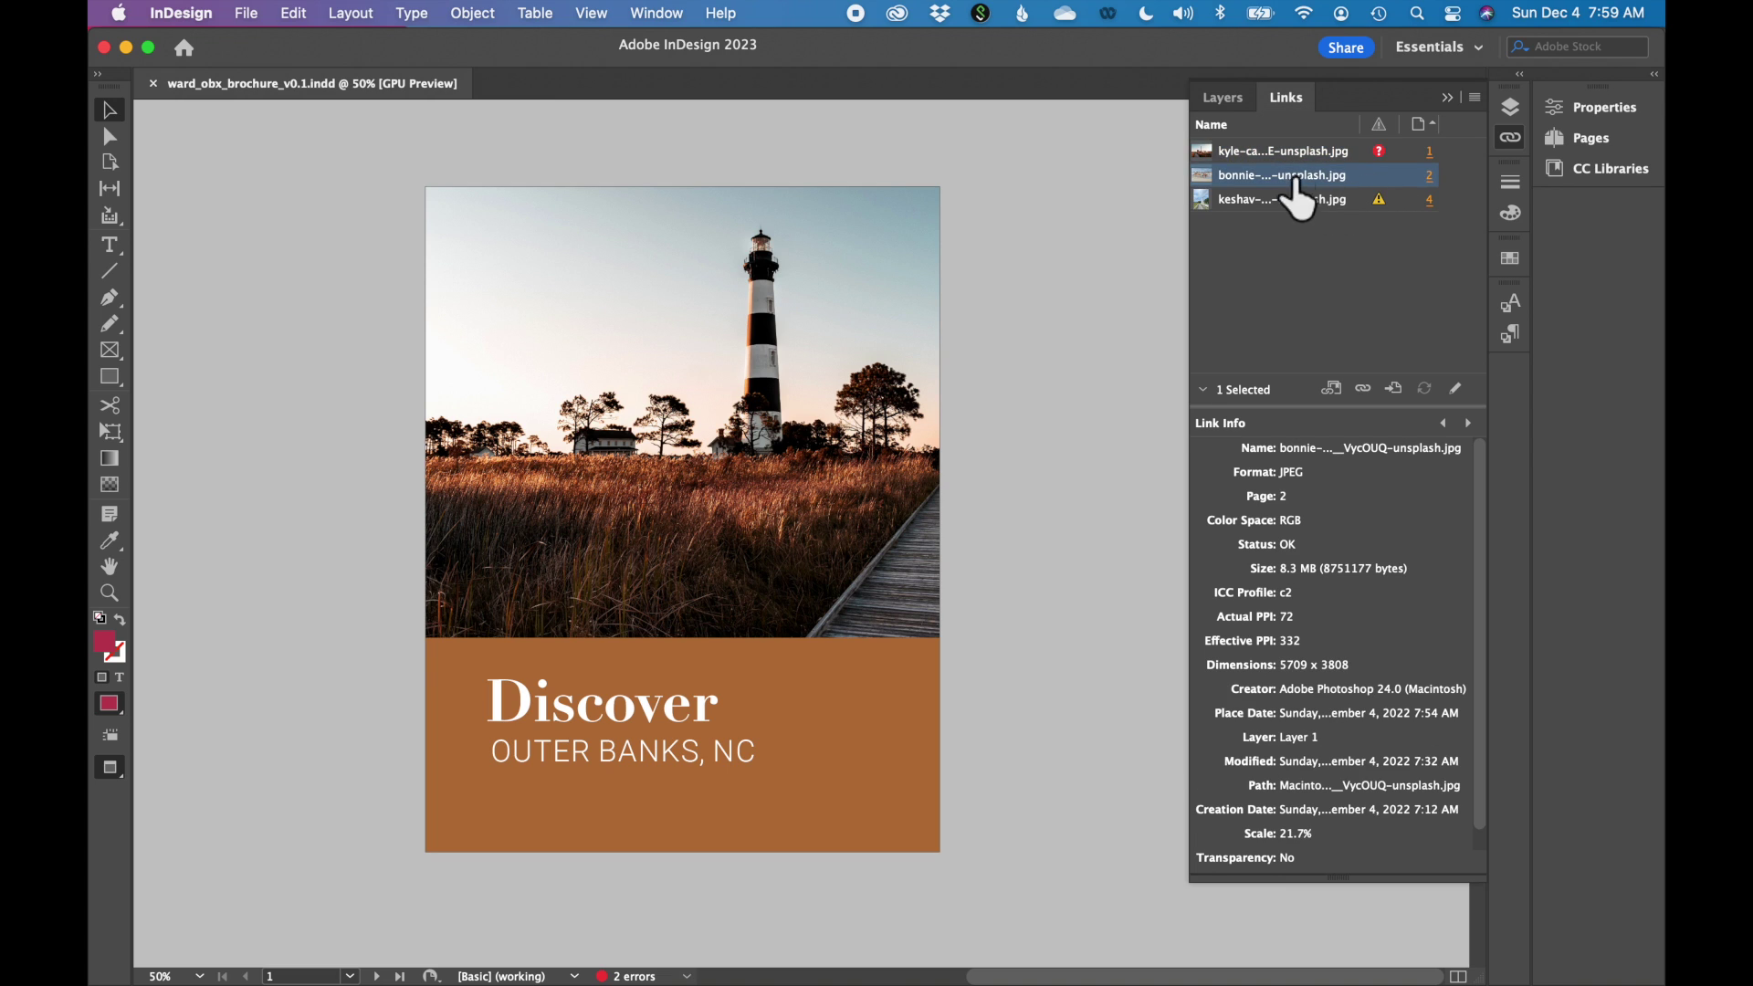
- Inspect the modified page 4 keshav image, then return to the missing kyle image's info
click(1392, 199)
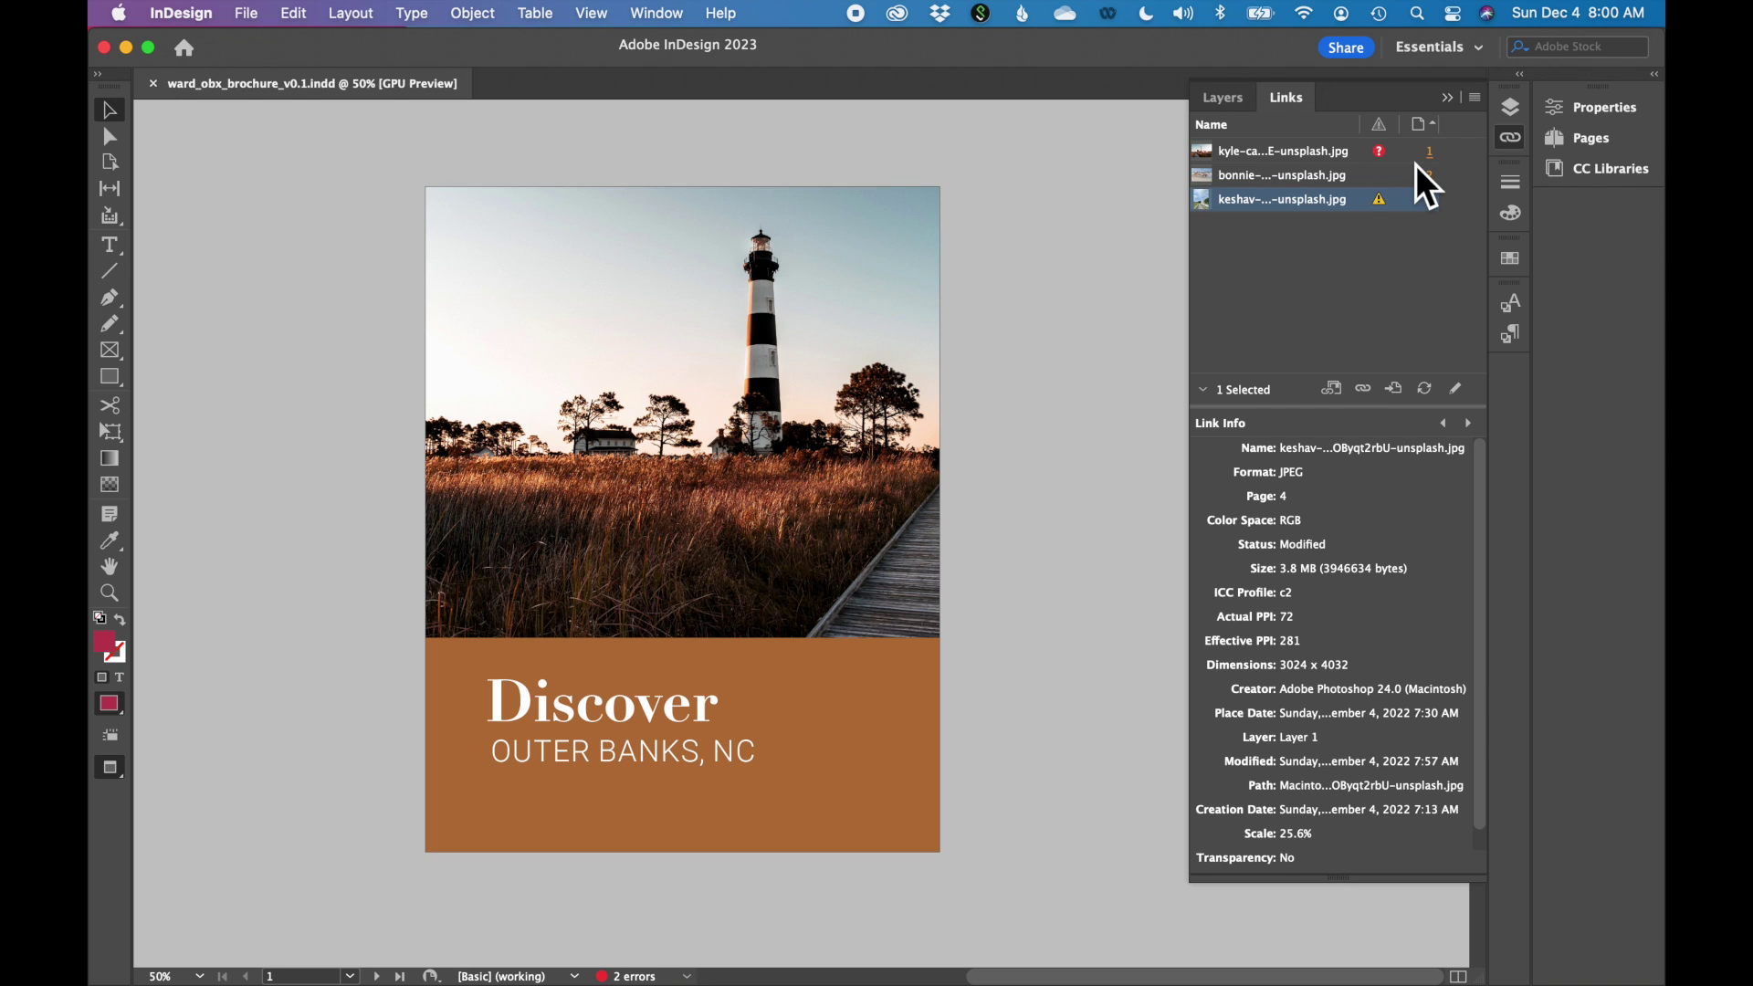
click(1366, 156)
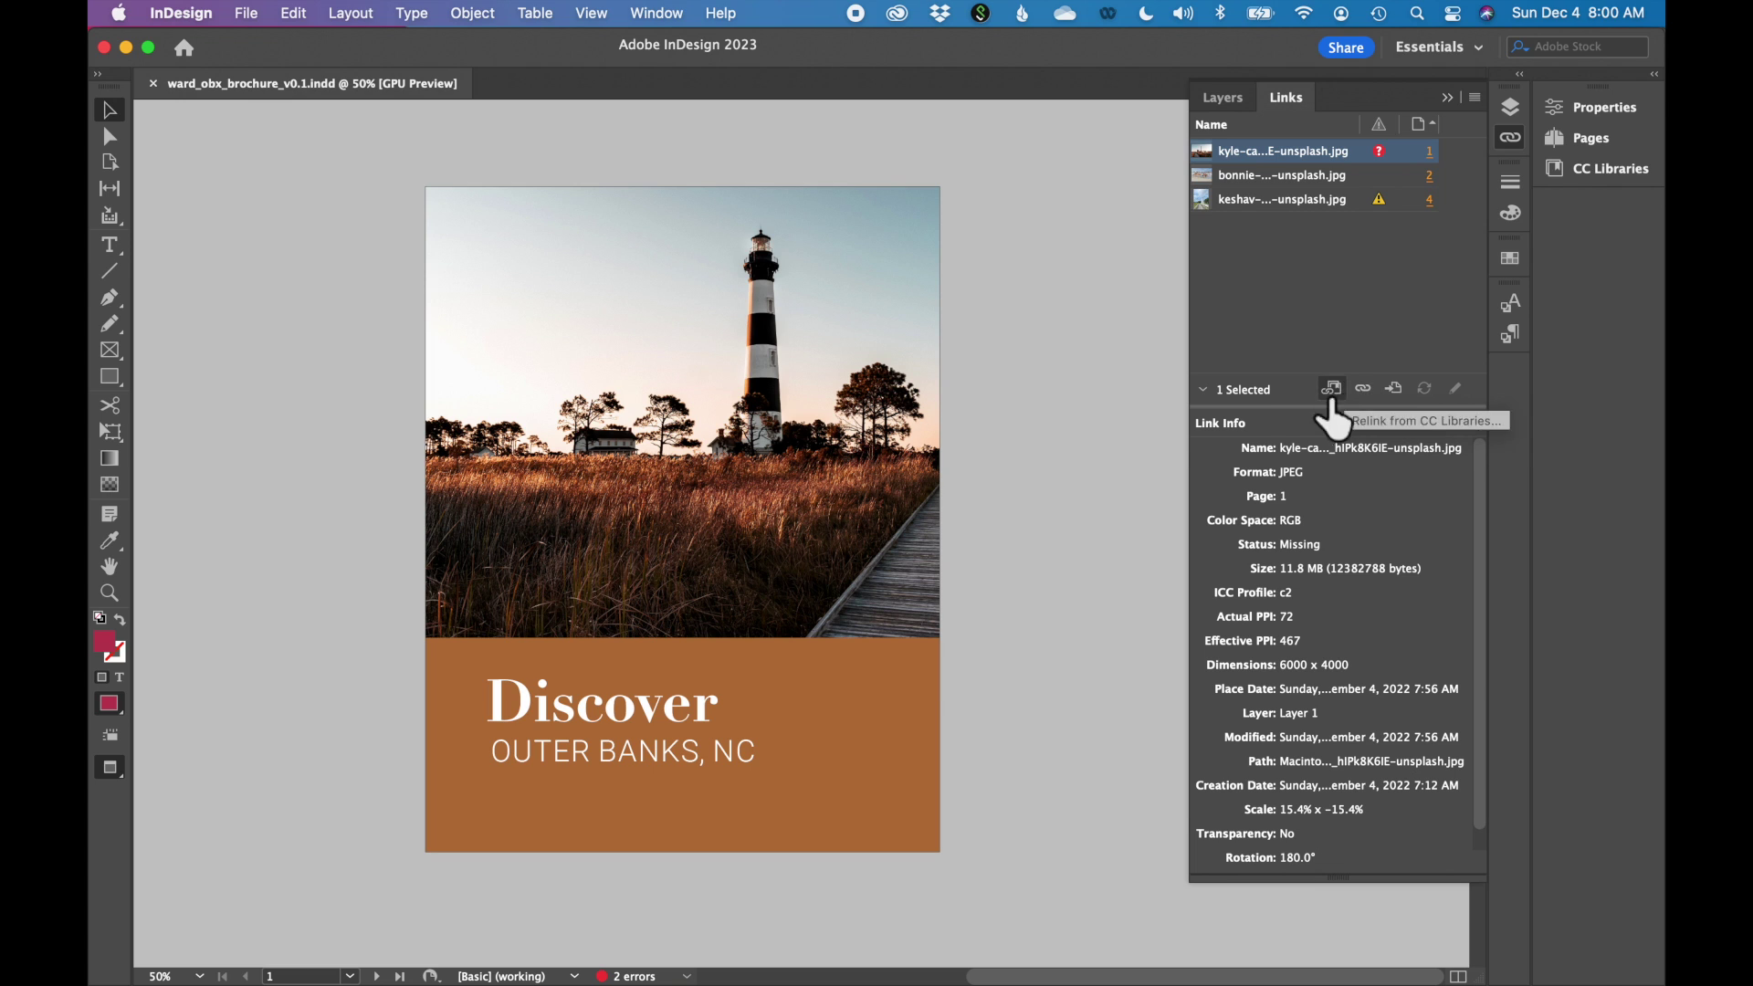
- Relink the missing cover photo to the kyle-calhoun jpg found by searching the Mac for 'HIP'
click(1371, 391)
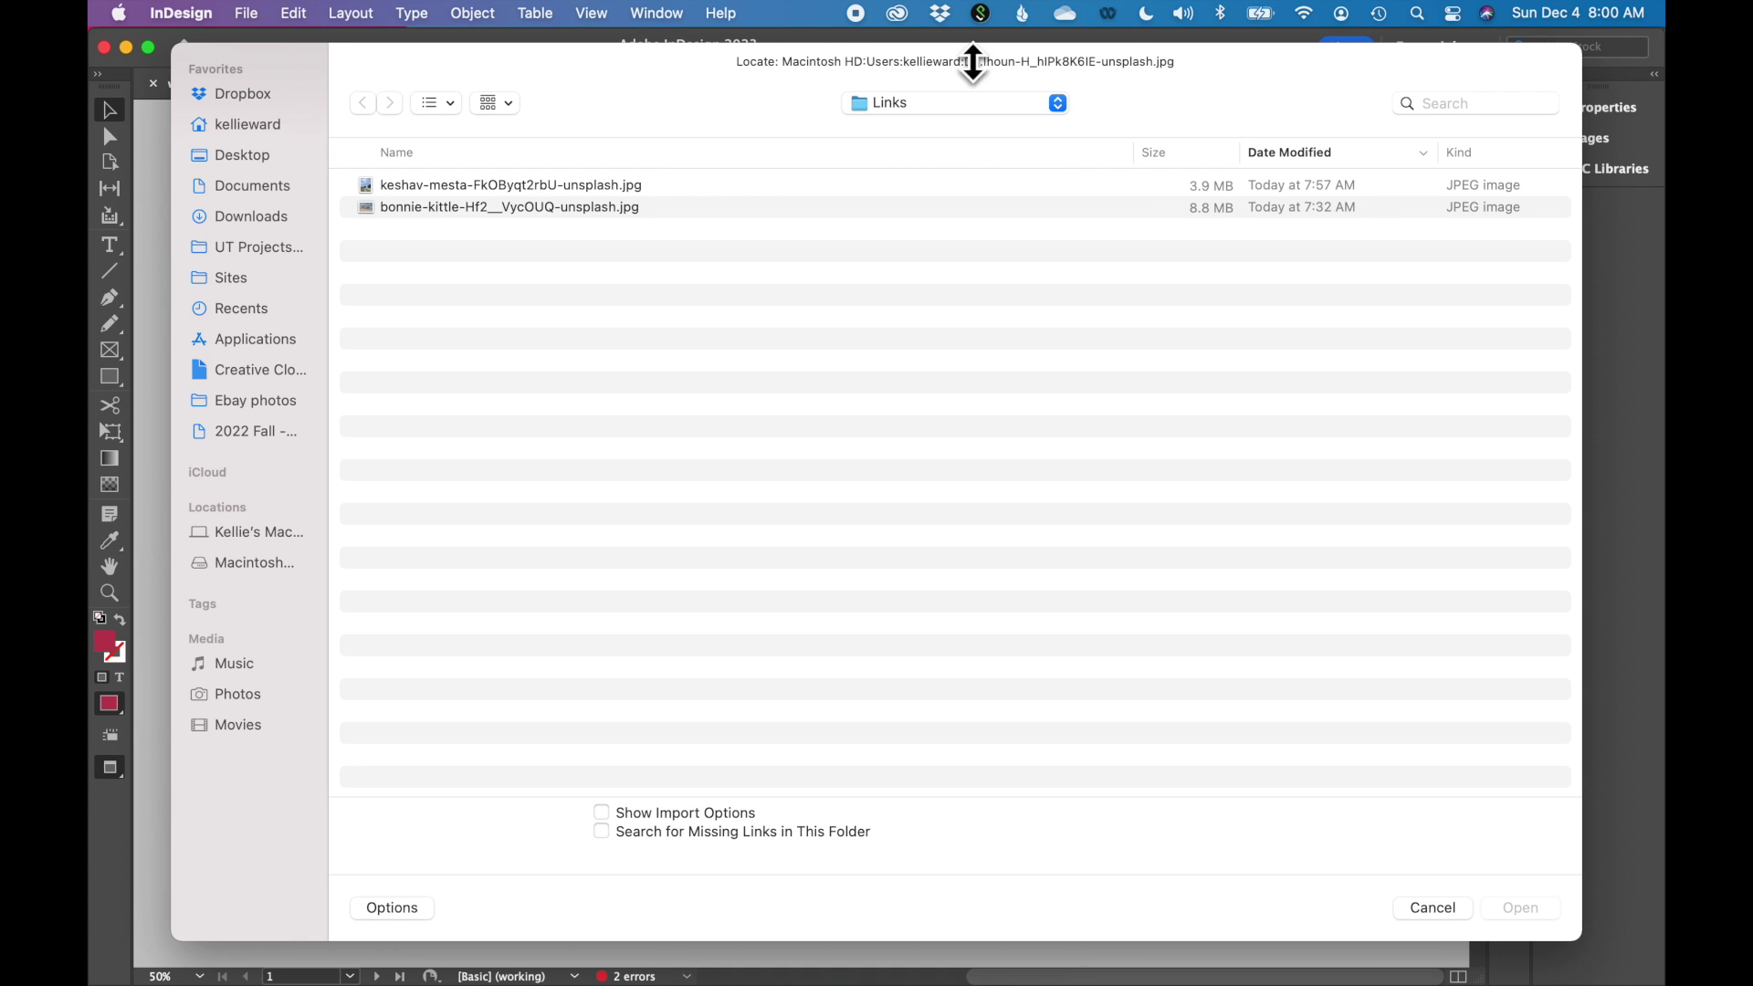
click(1460, 105)
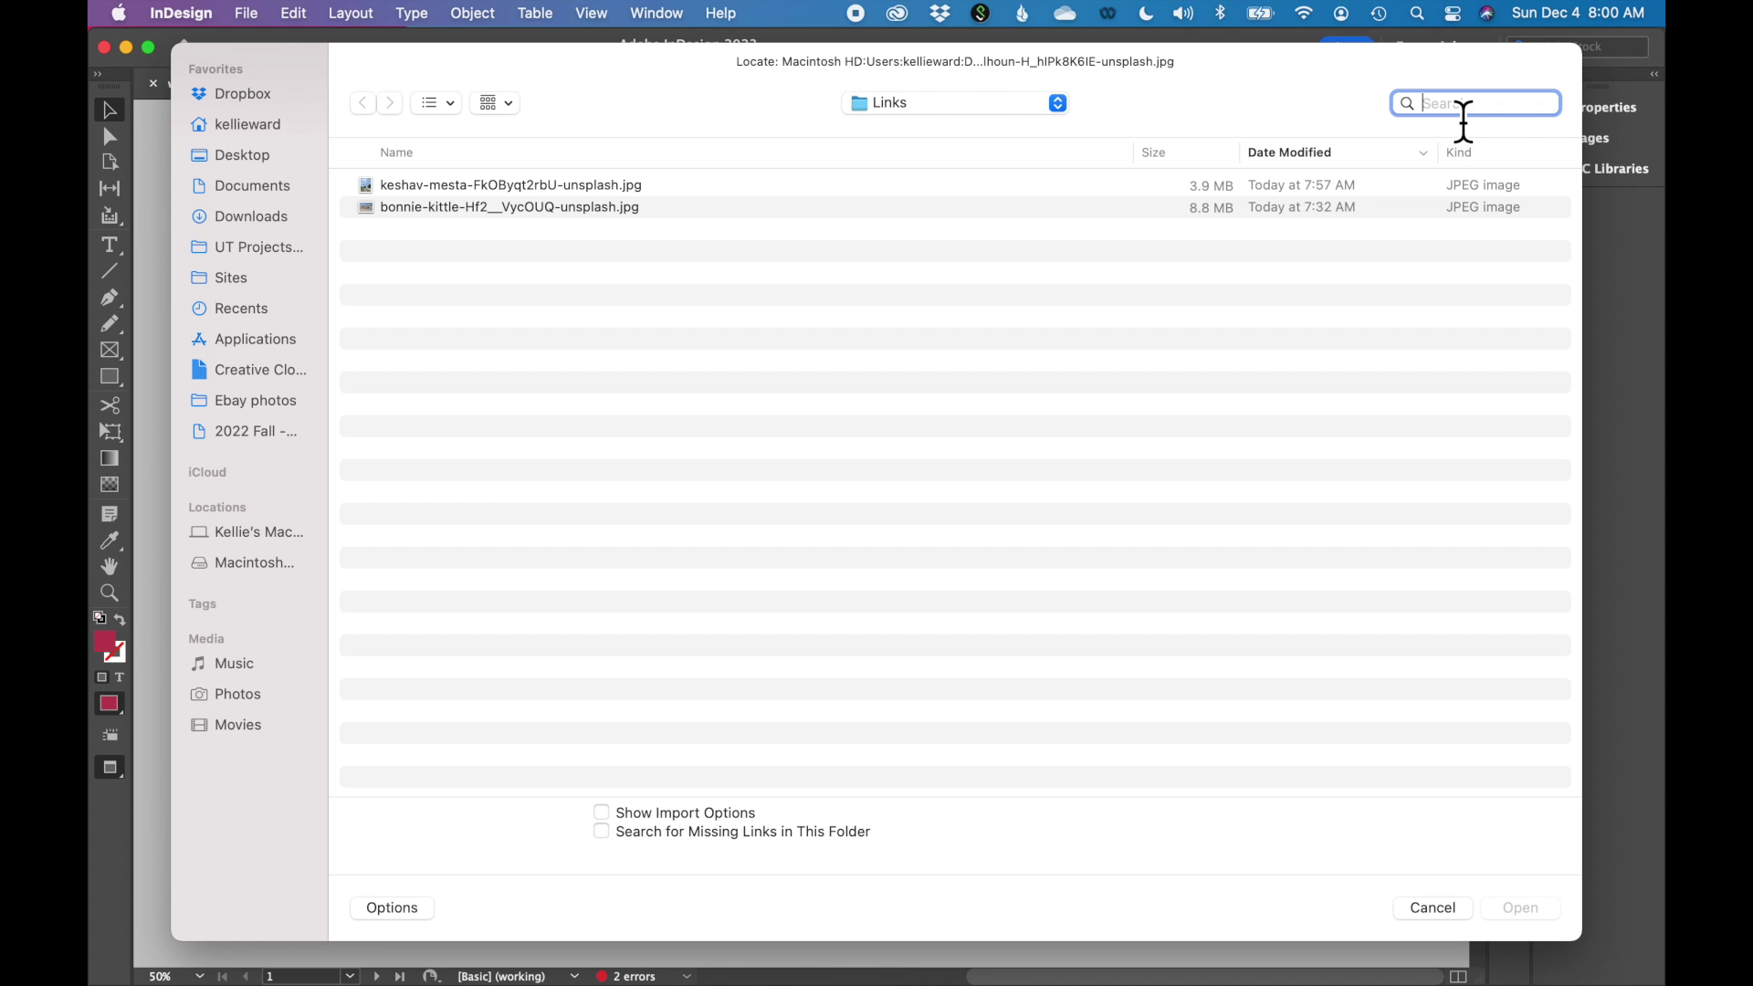
text(HIP)
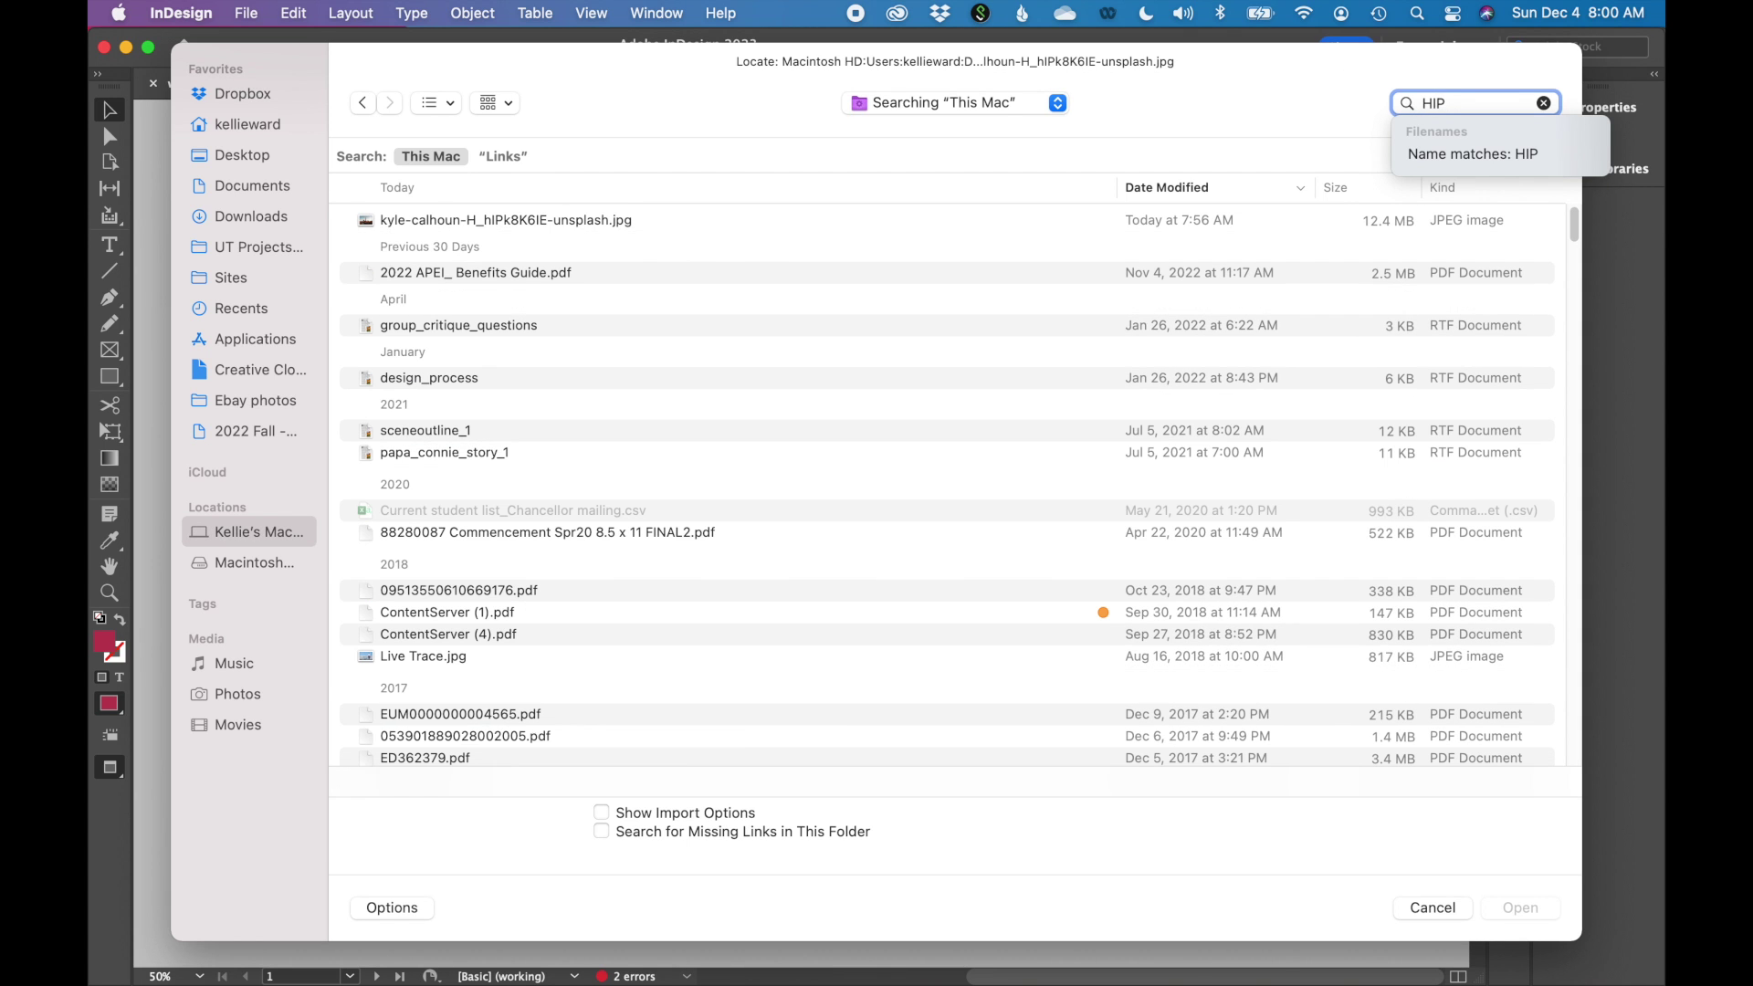
click(655, 222)
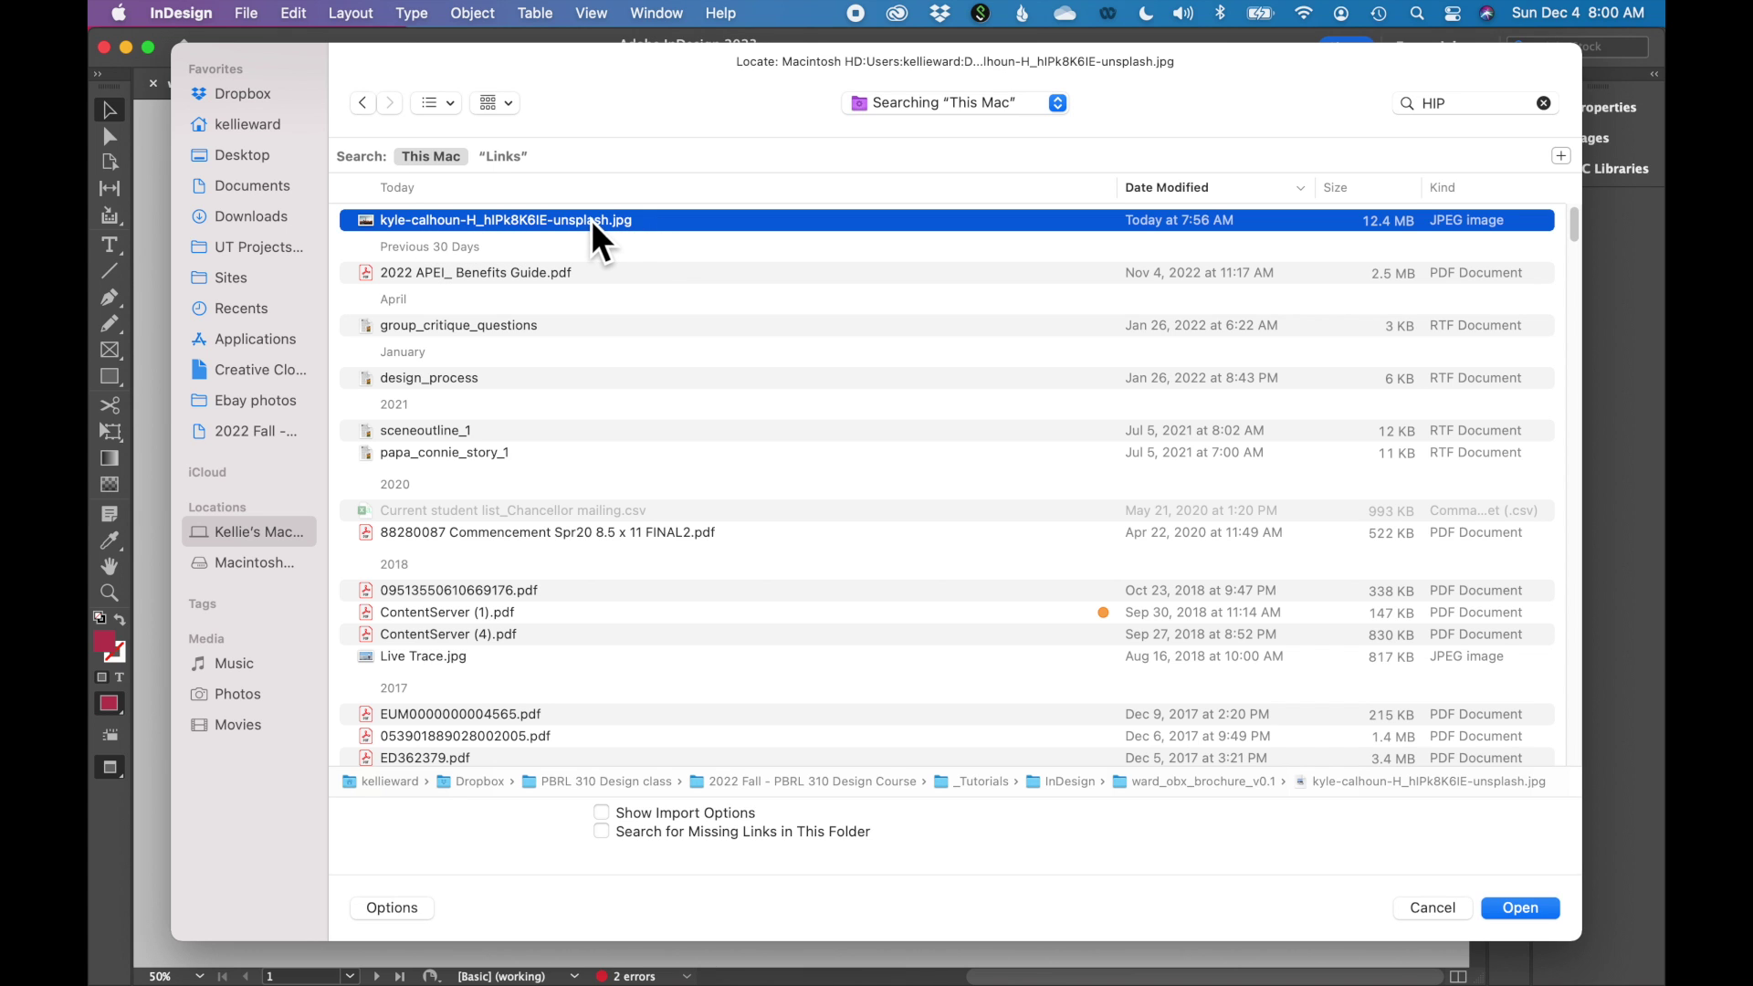
click(1530, 910)
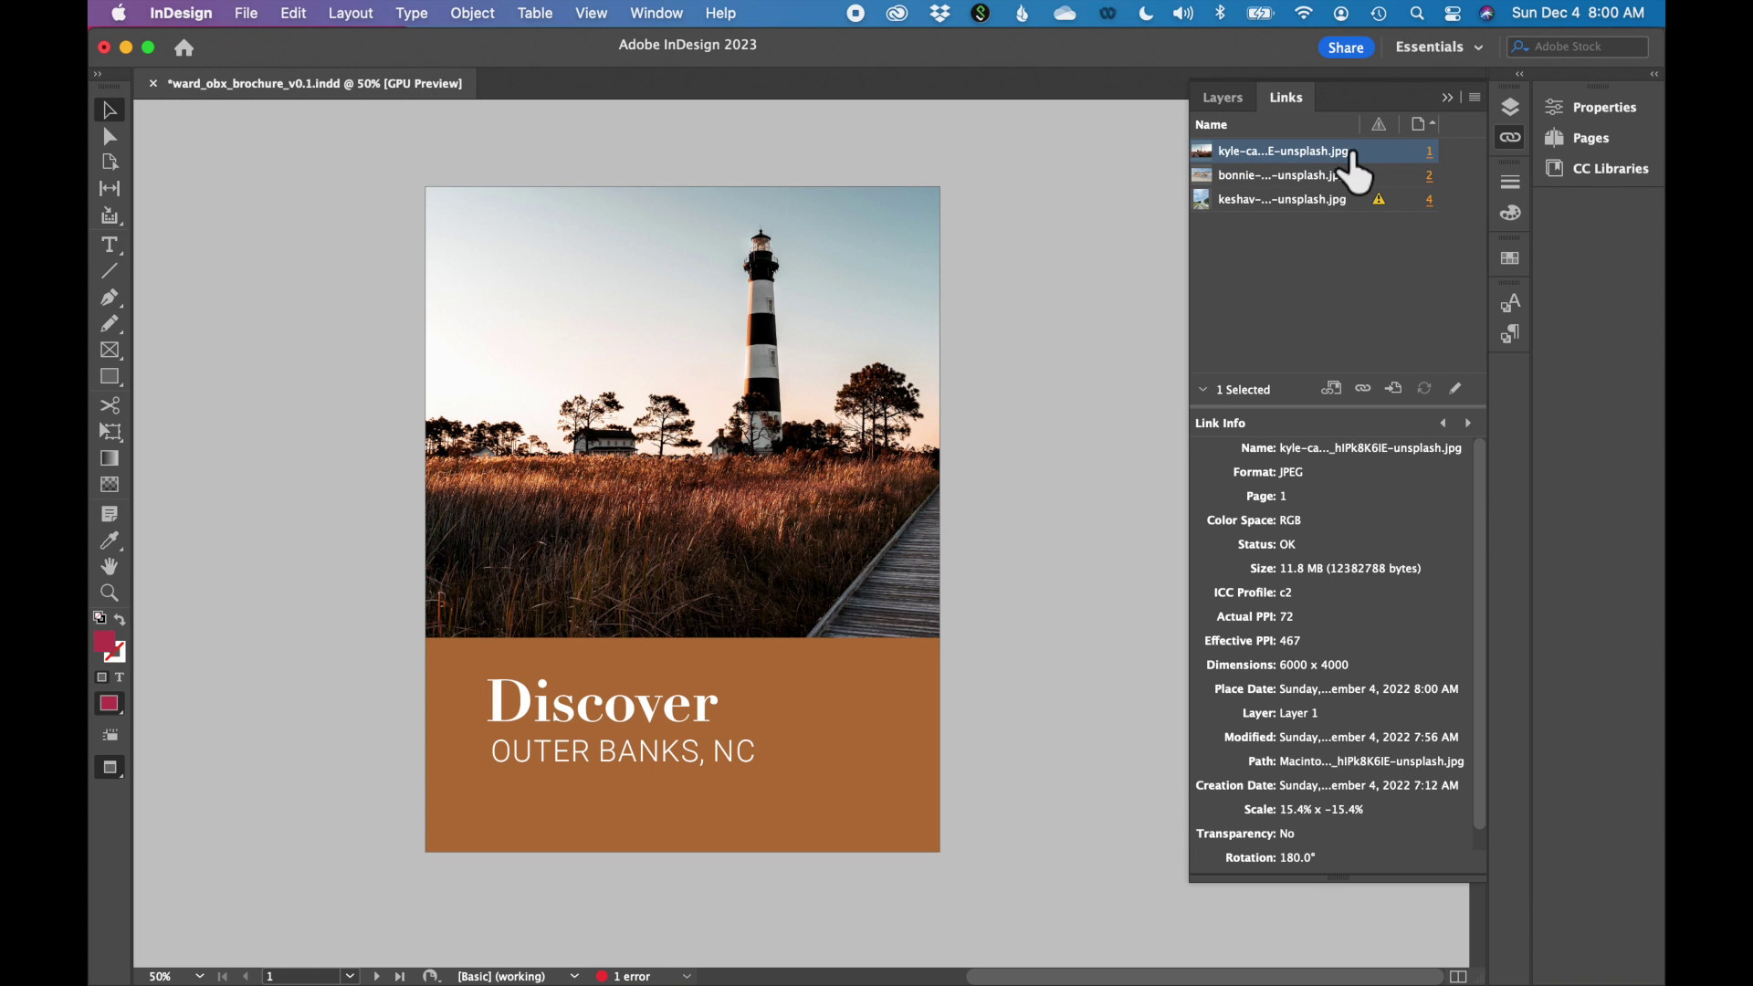
click(1396, 204)
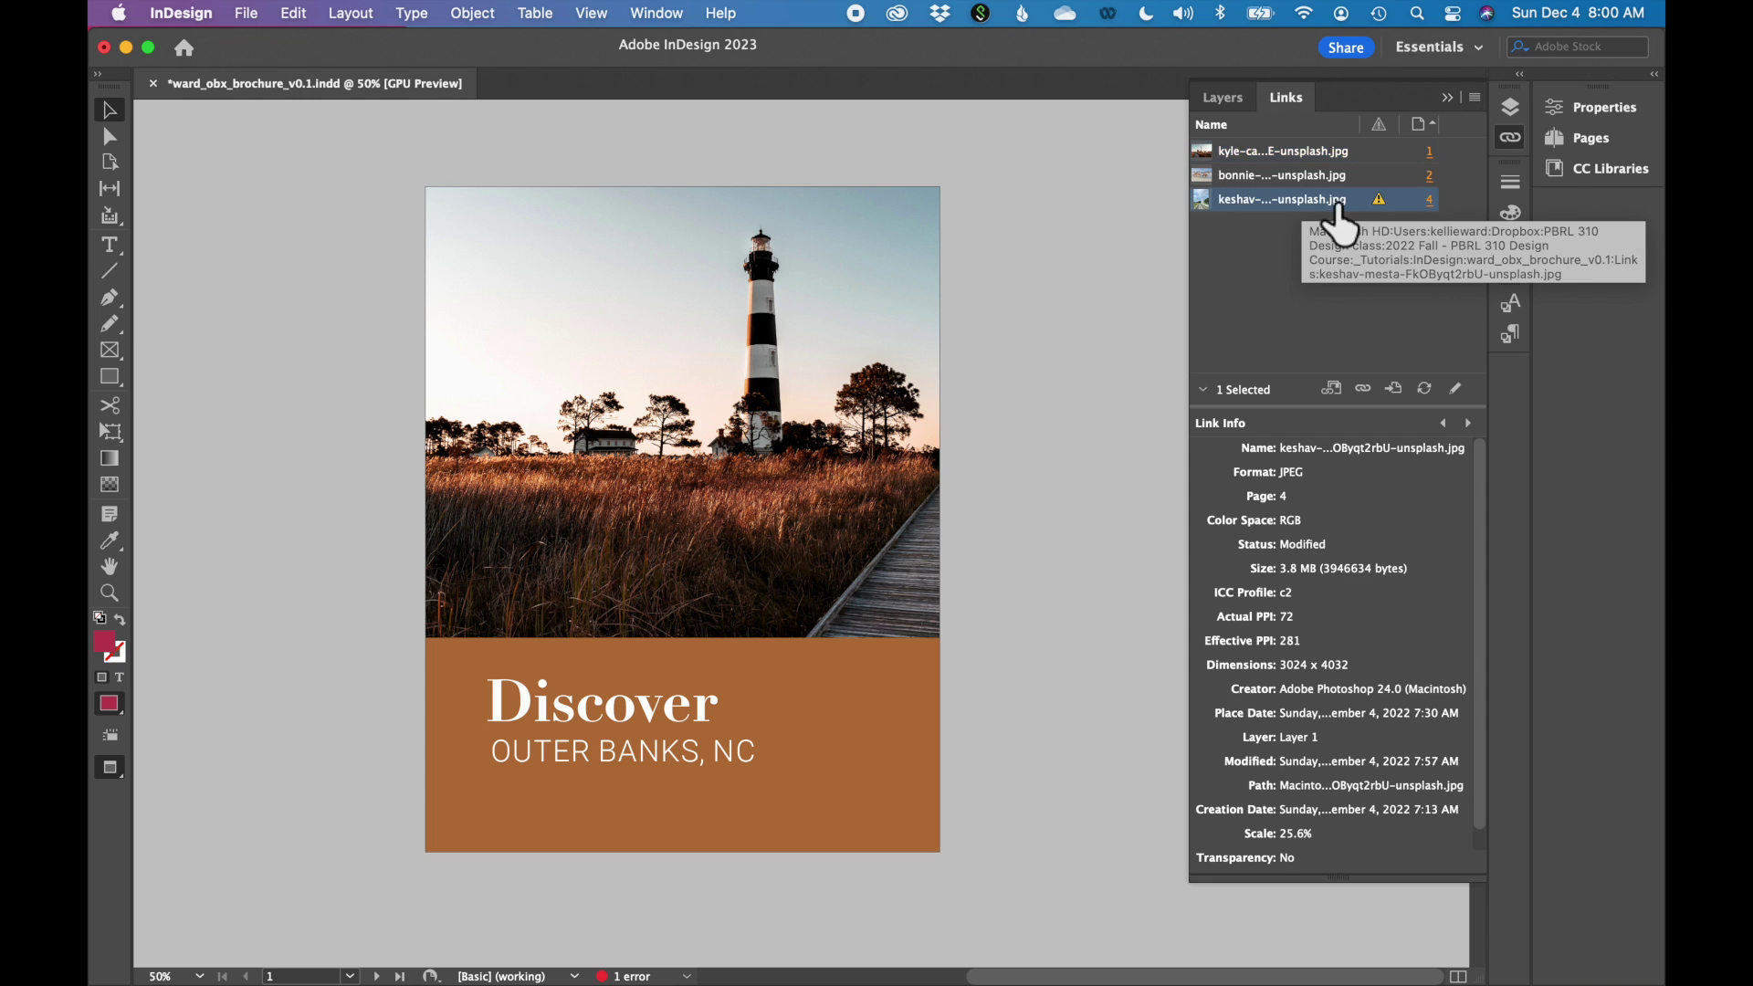
click(1368, 393)
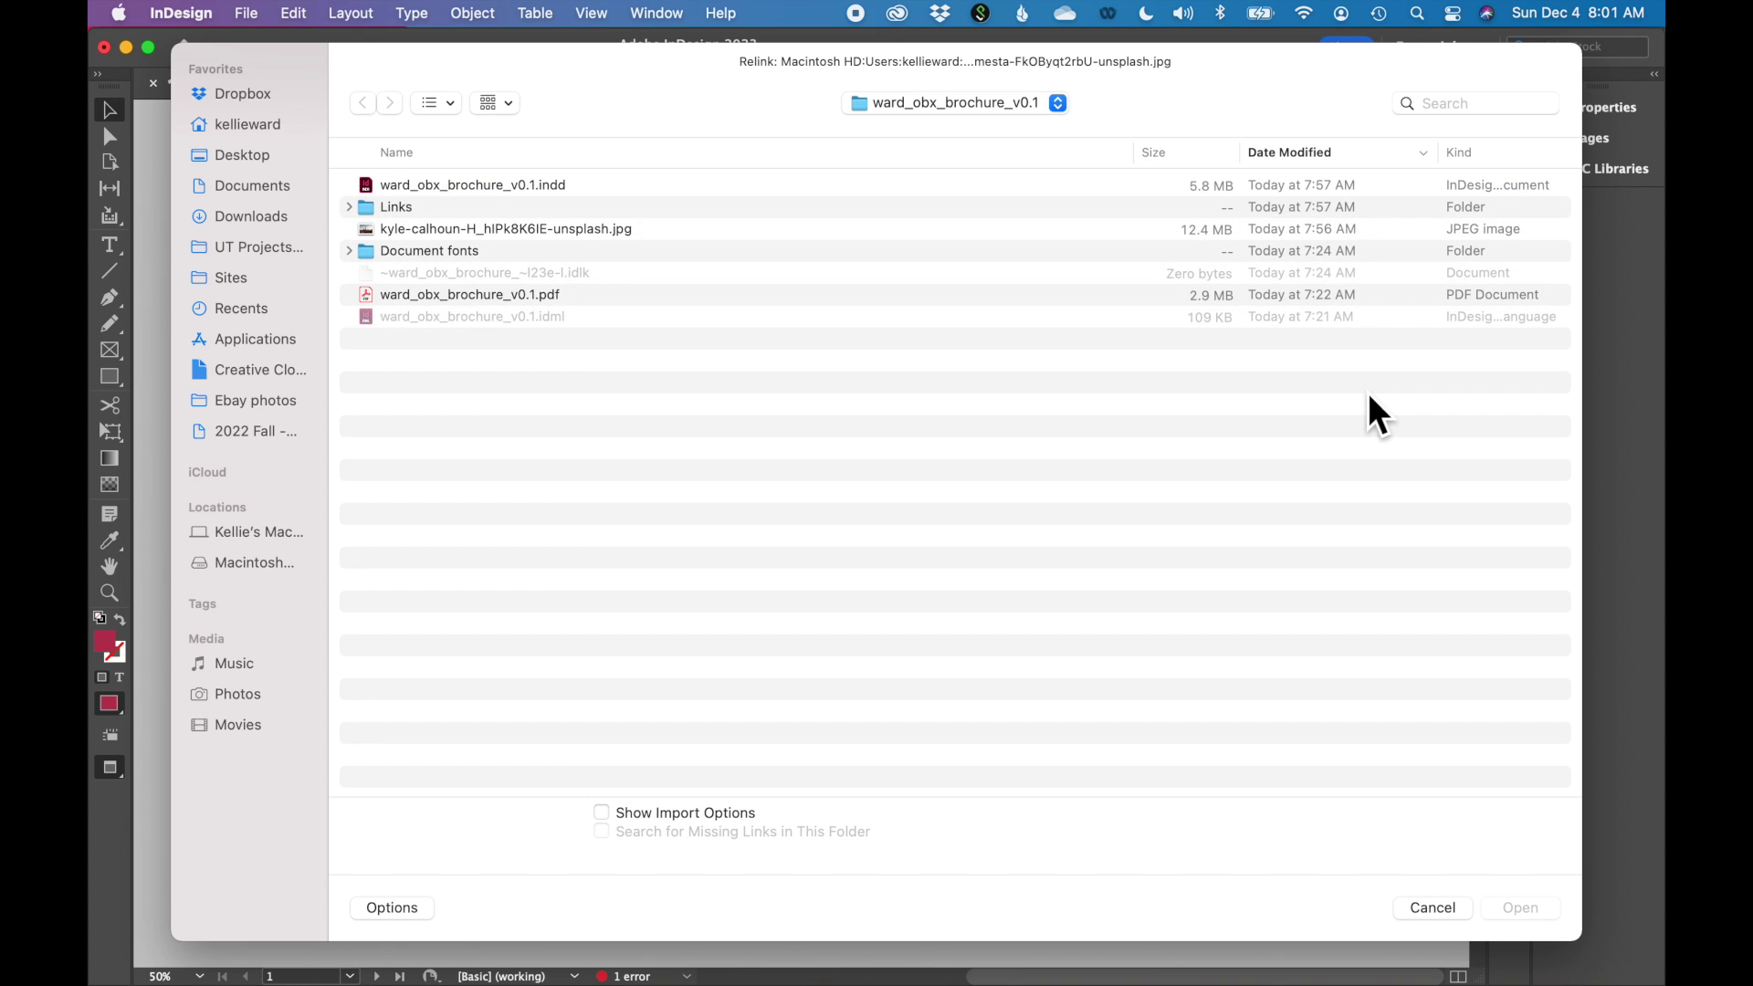
click(649, 207)
double_click(649, 206)
click(579, 188)
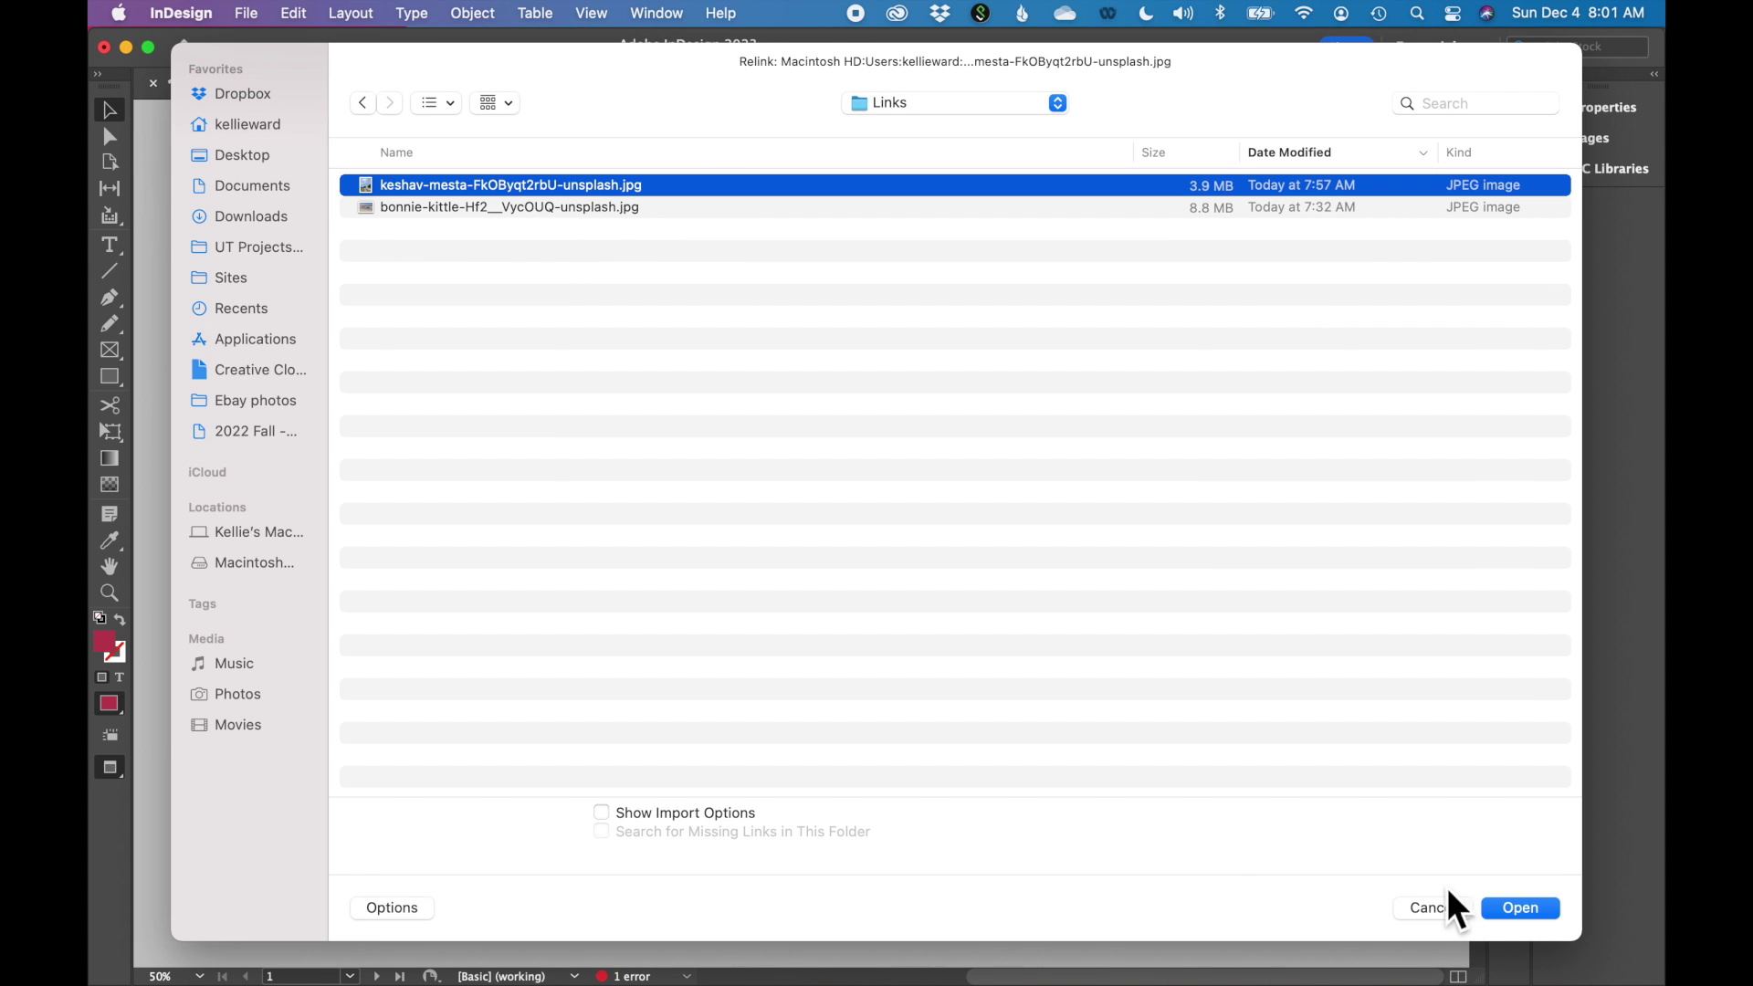
click(1520, 909)
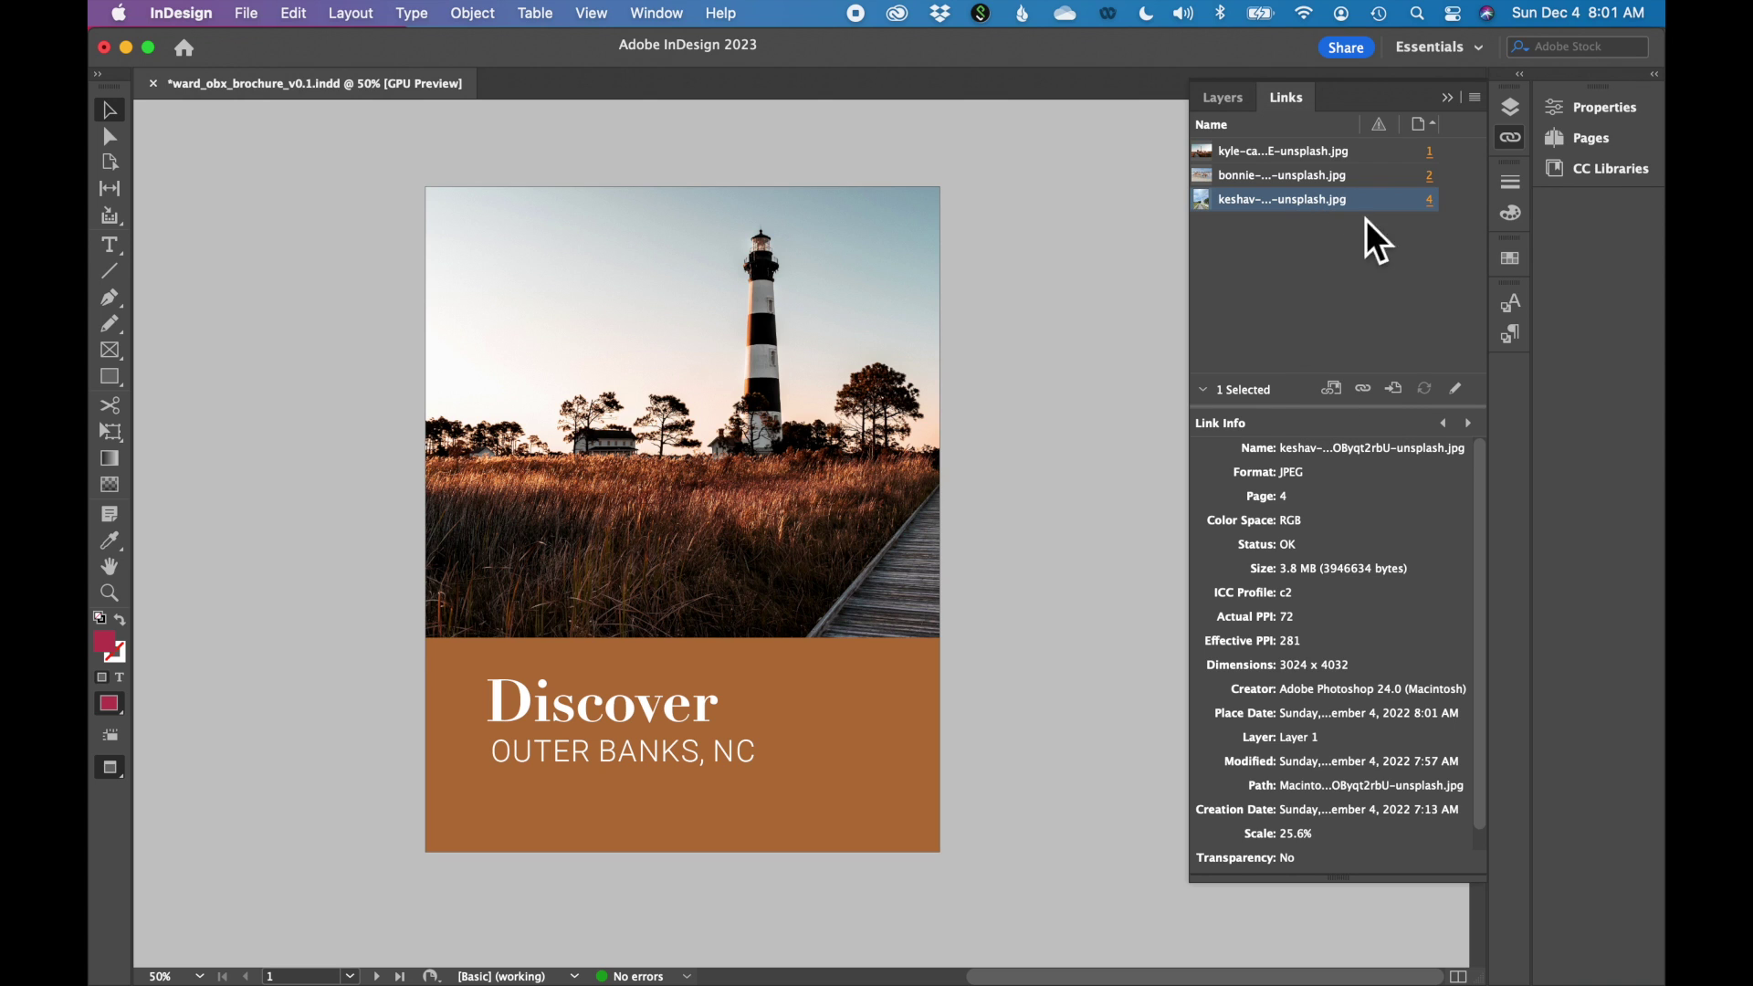
click(1368, 152)
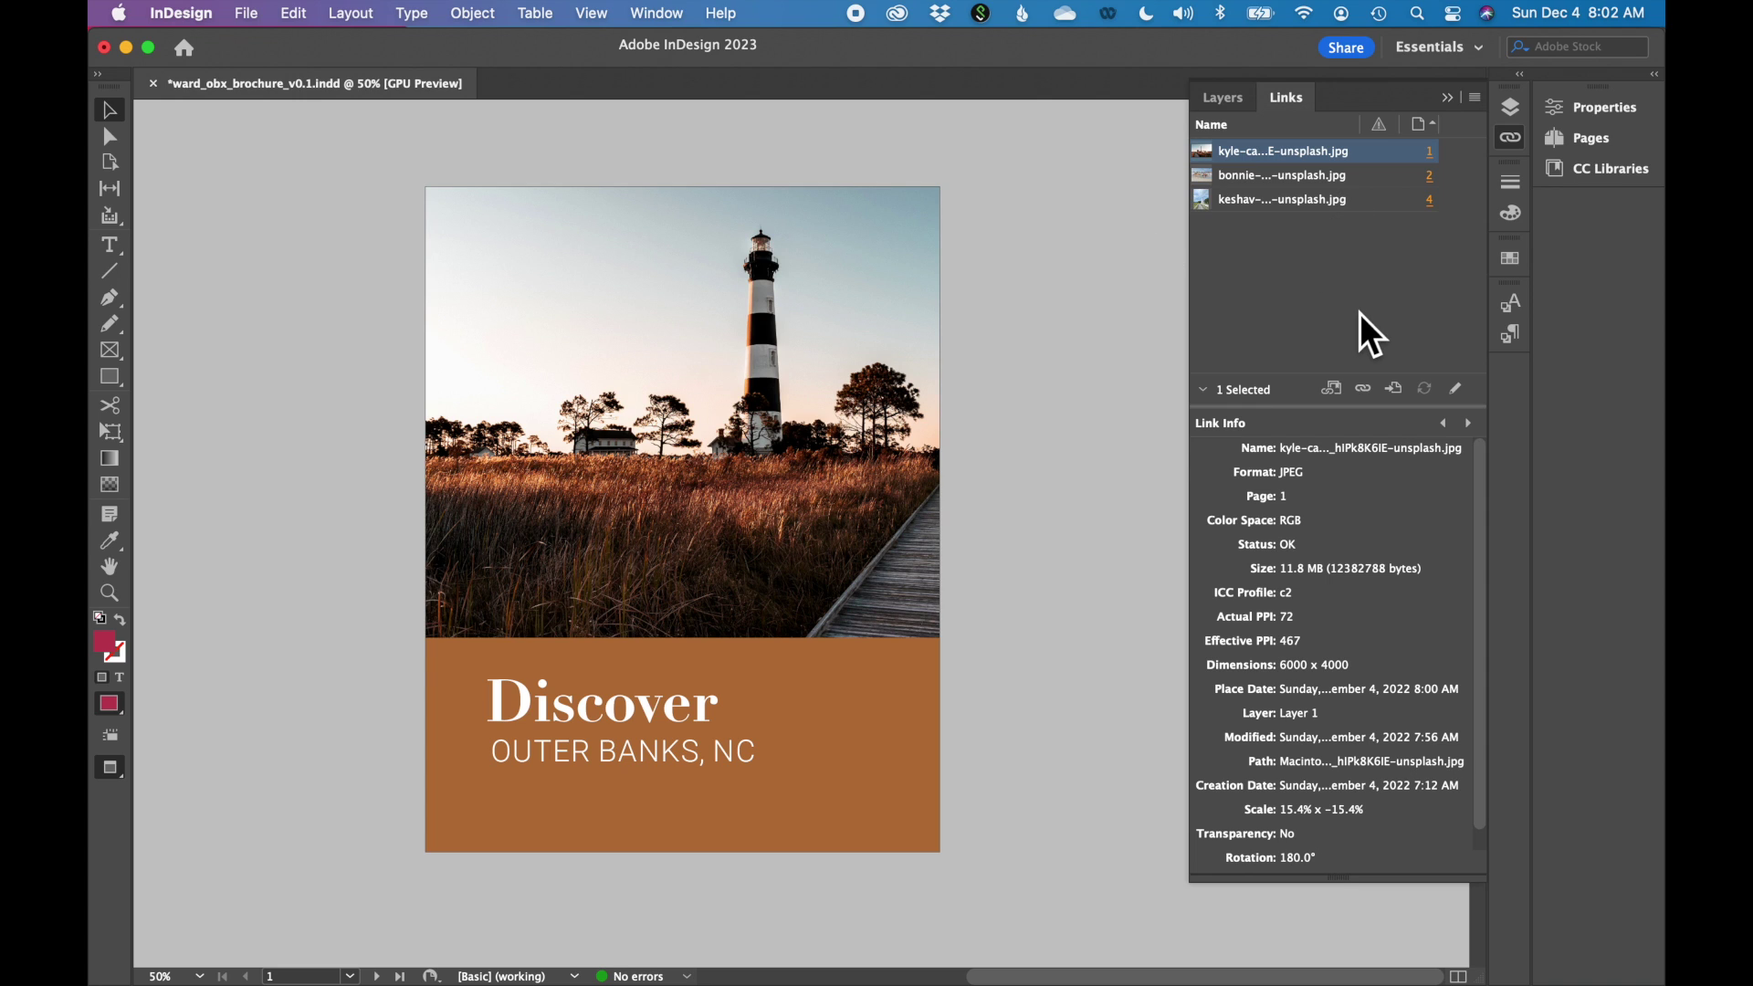
right_click(1377, 162)
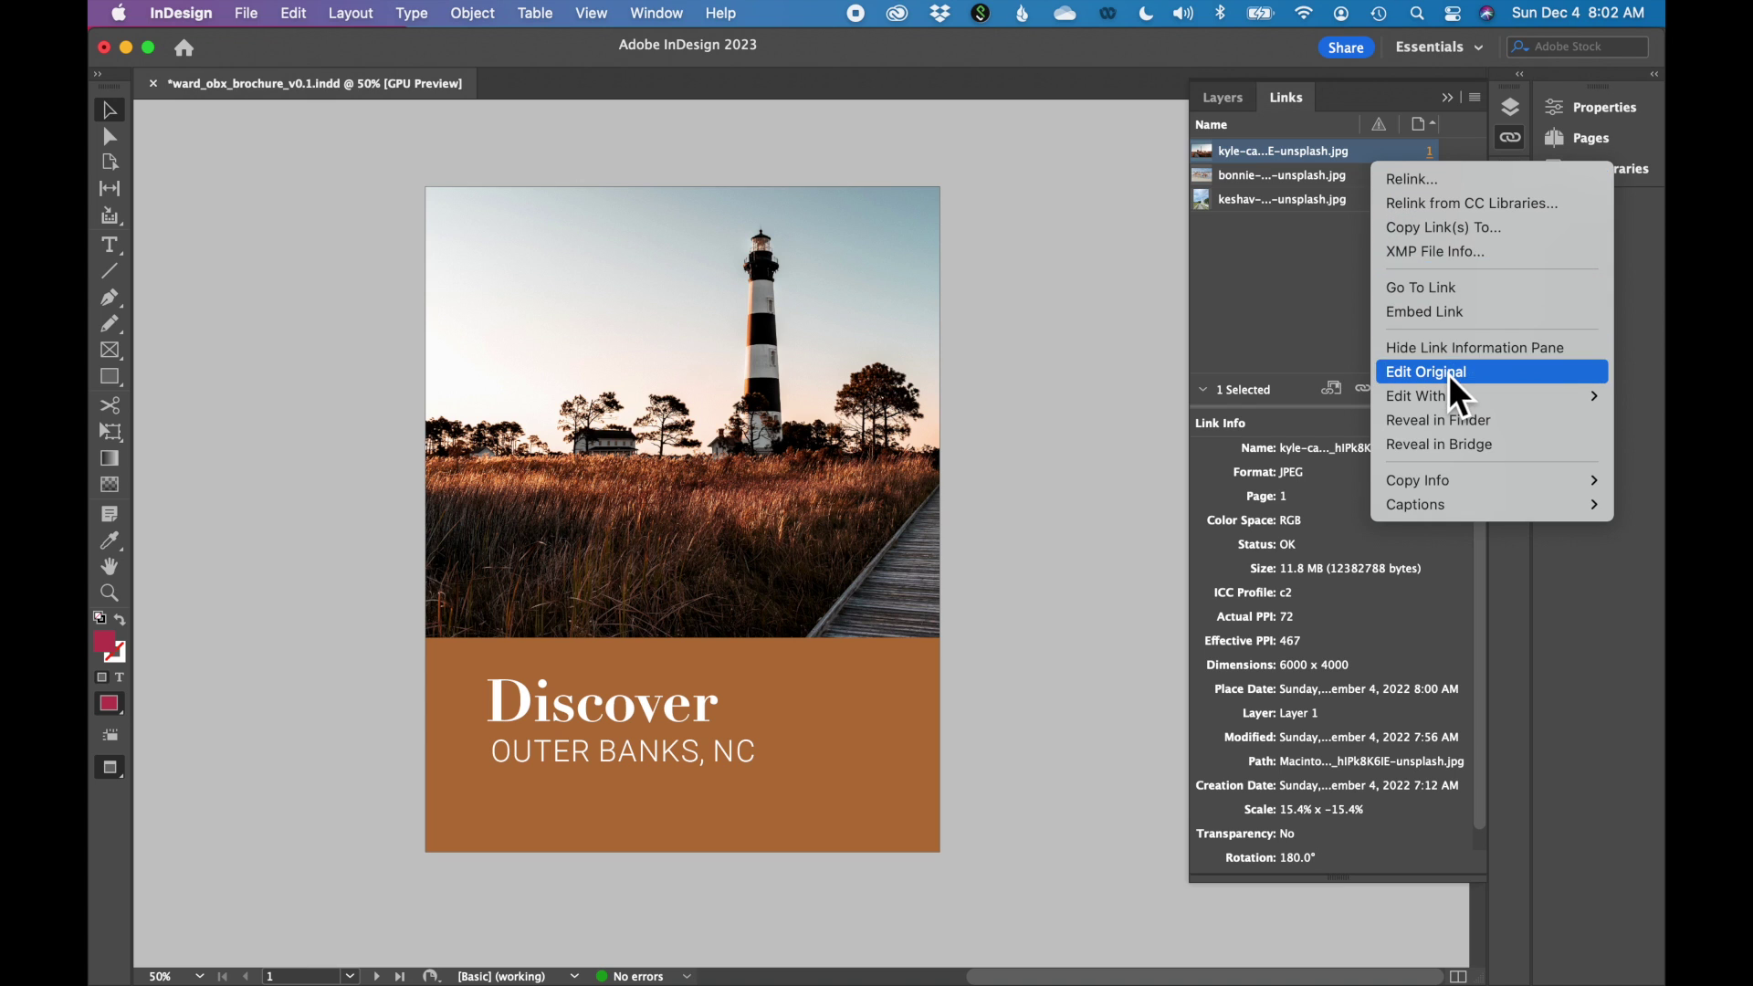
mouse_move(1490, 396)
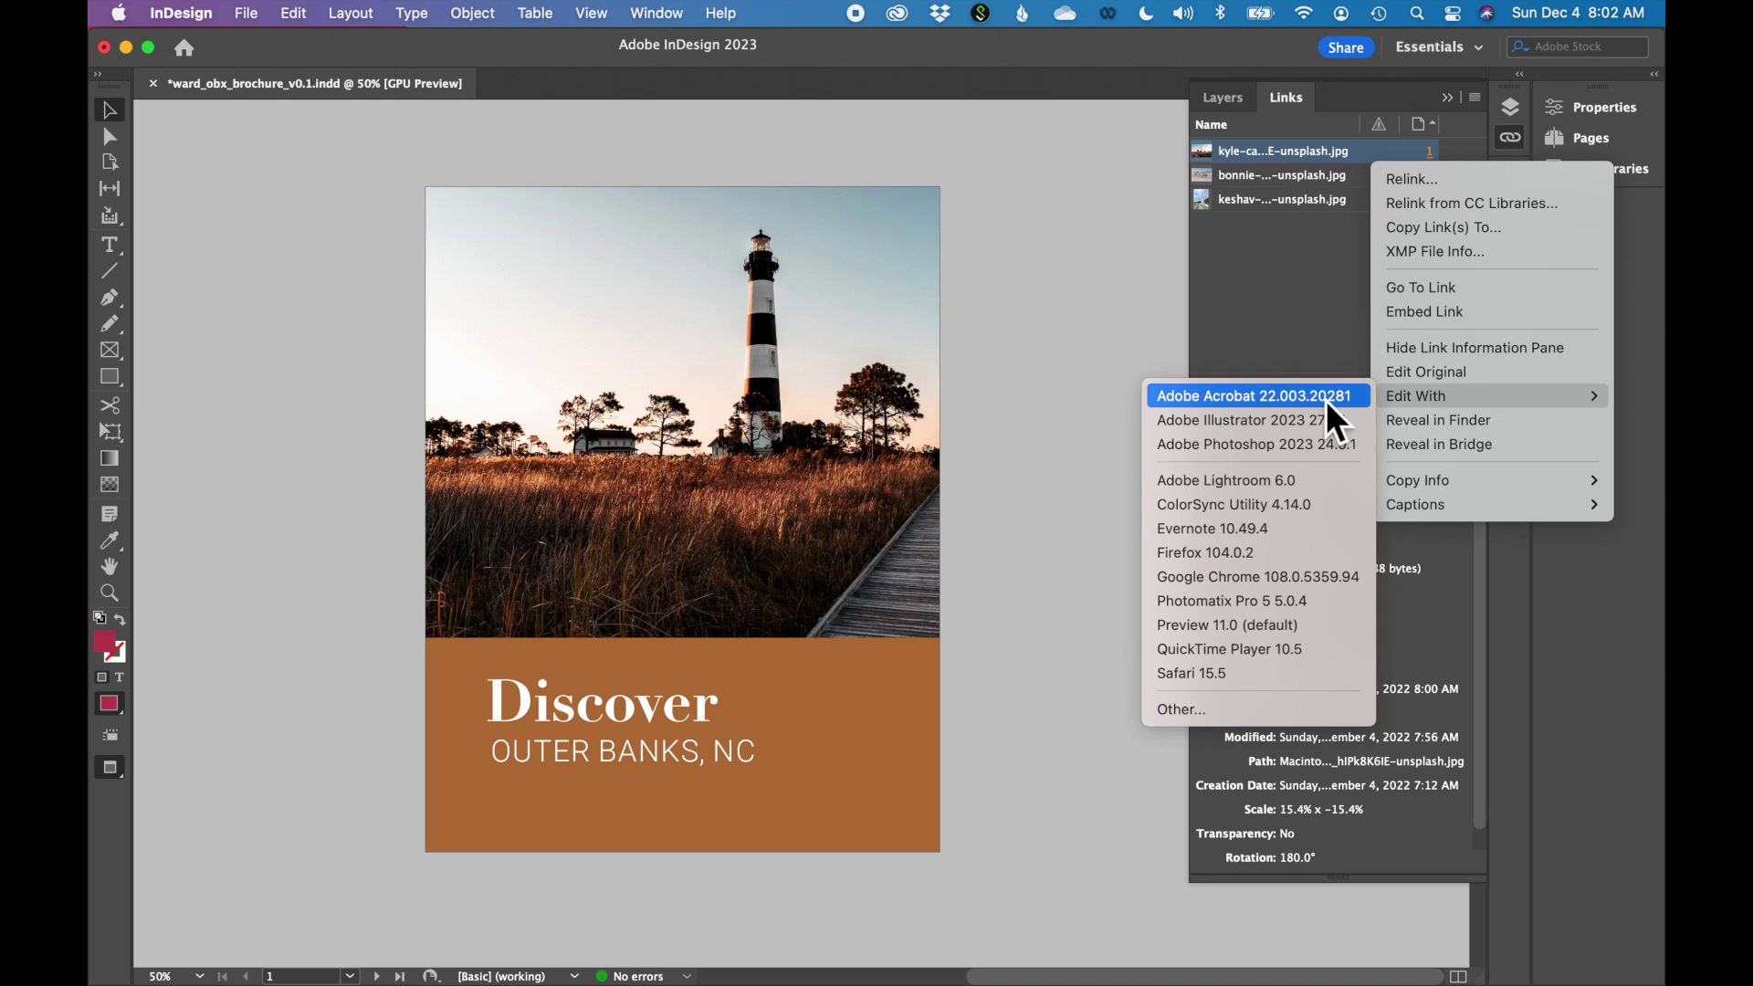
click(1300, 448)
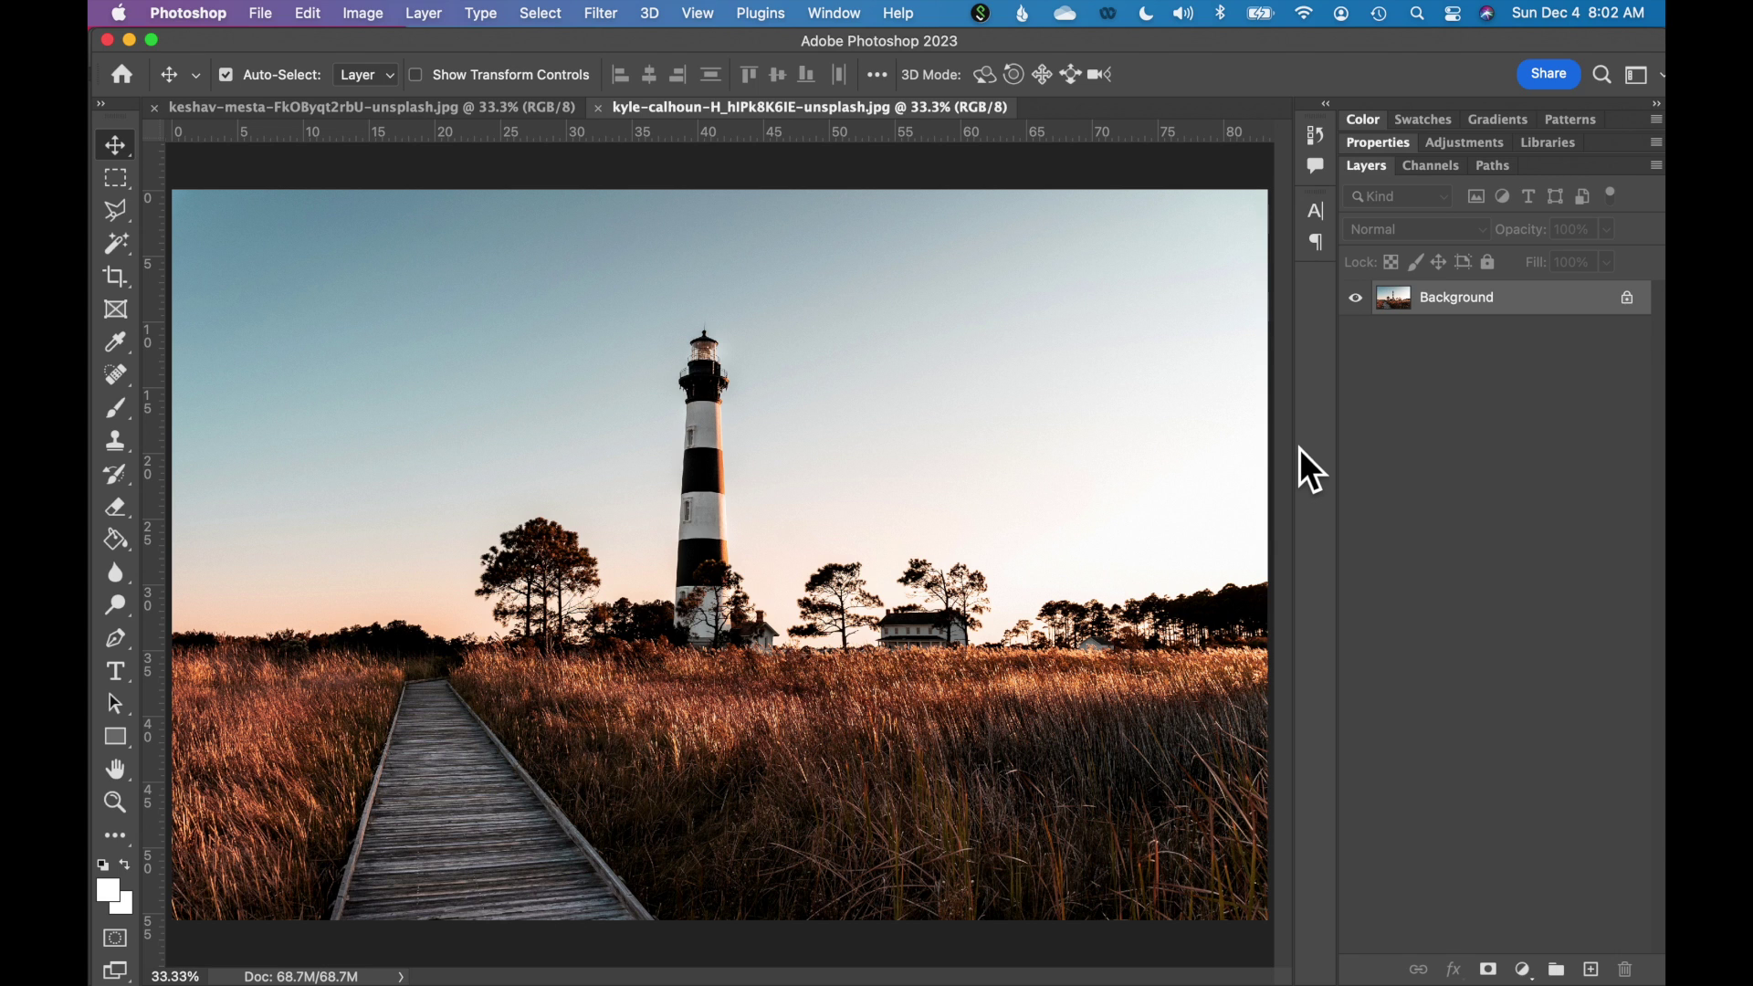
- Apply Levels with the white input at 242 and midtones lifted, then save the lighthouse photo
key(super+l)
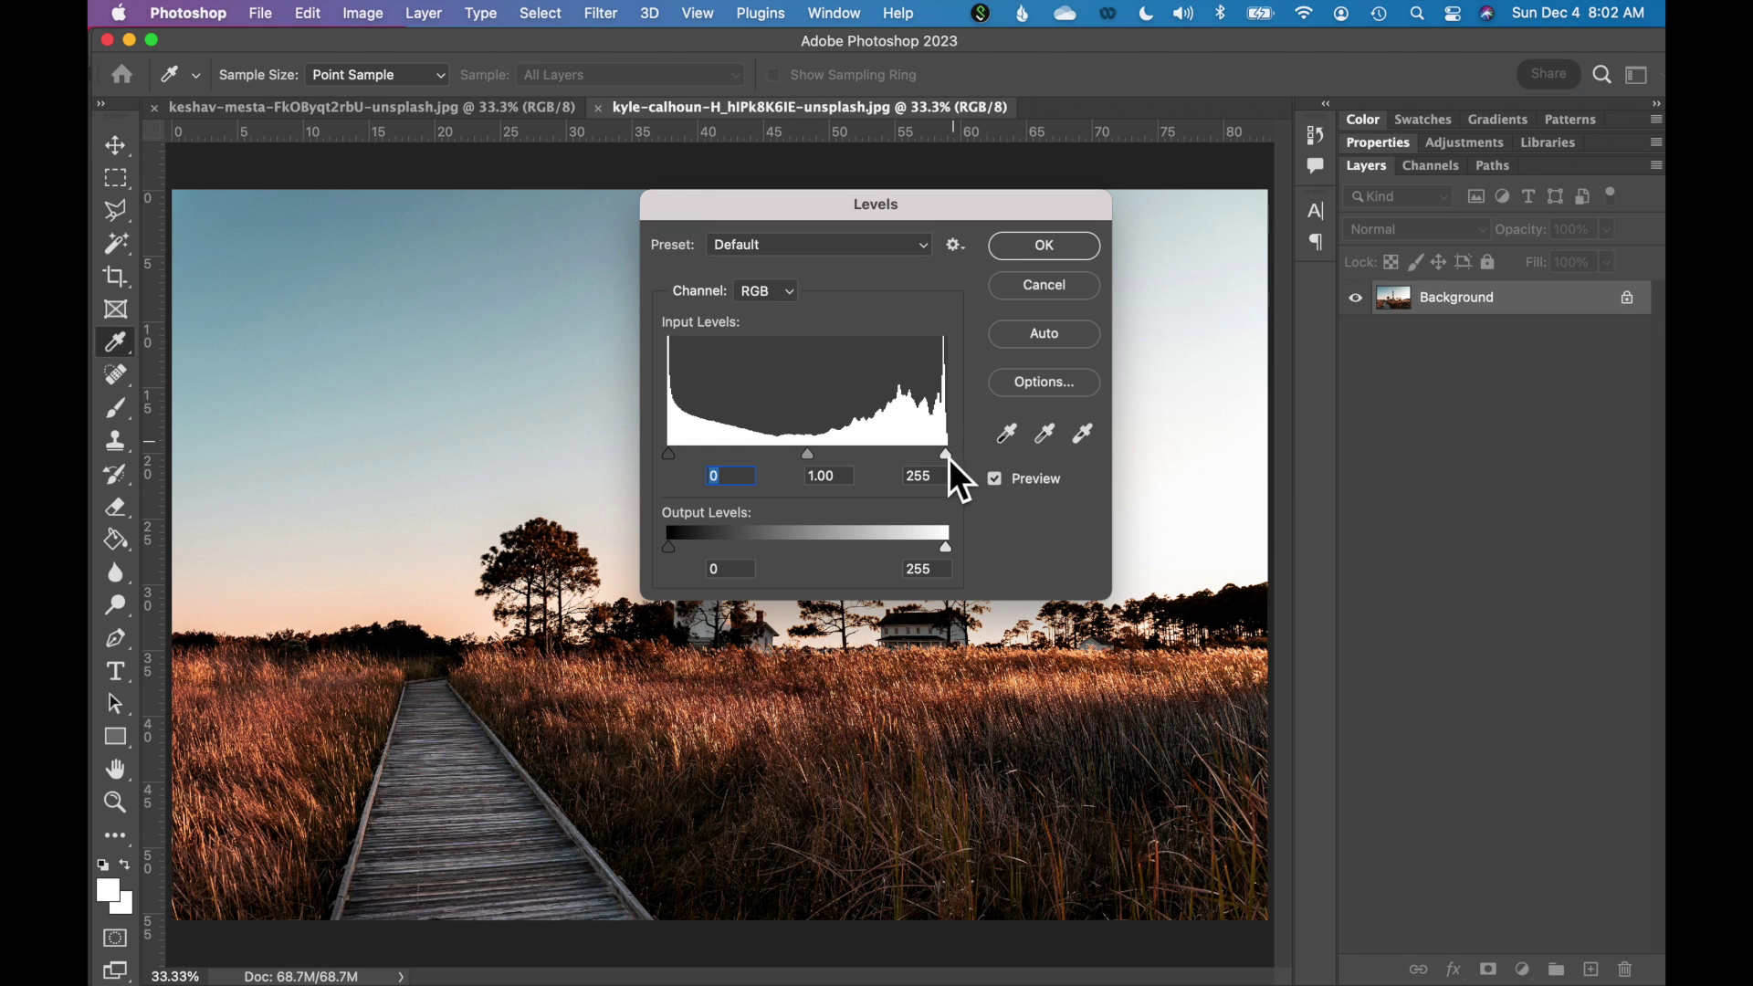
drag(947, 456, 933, 455)
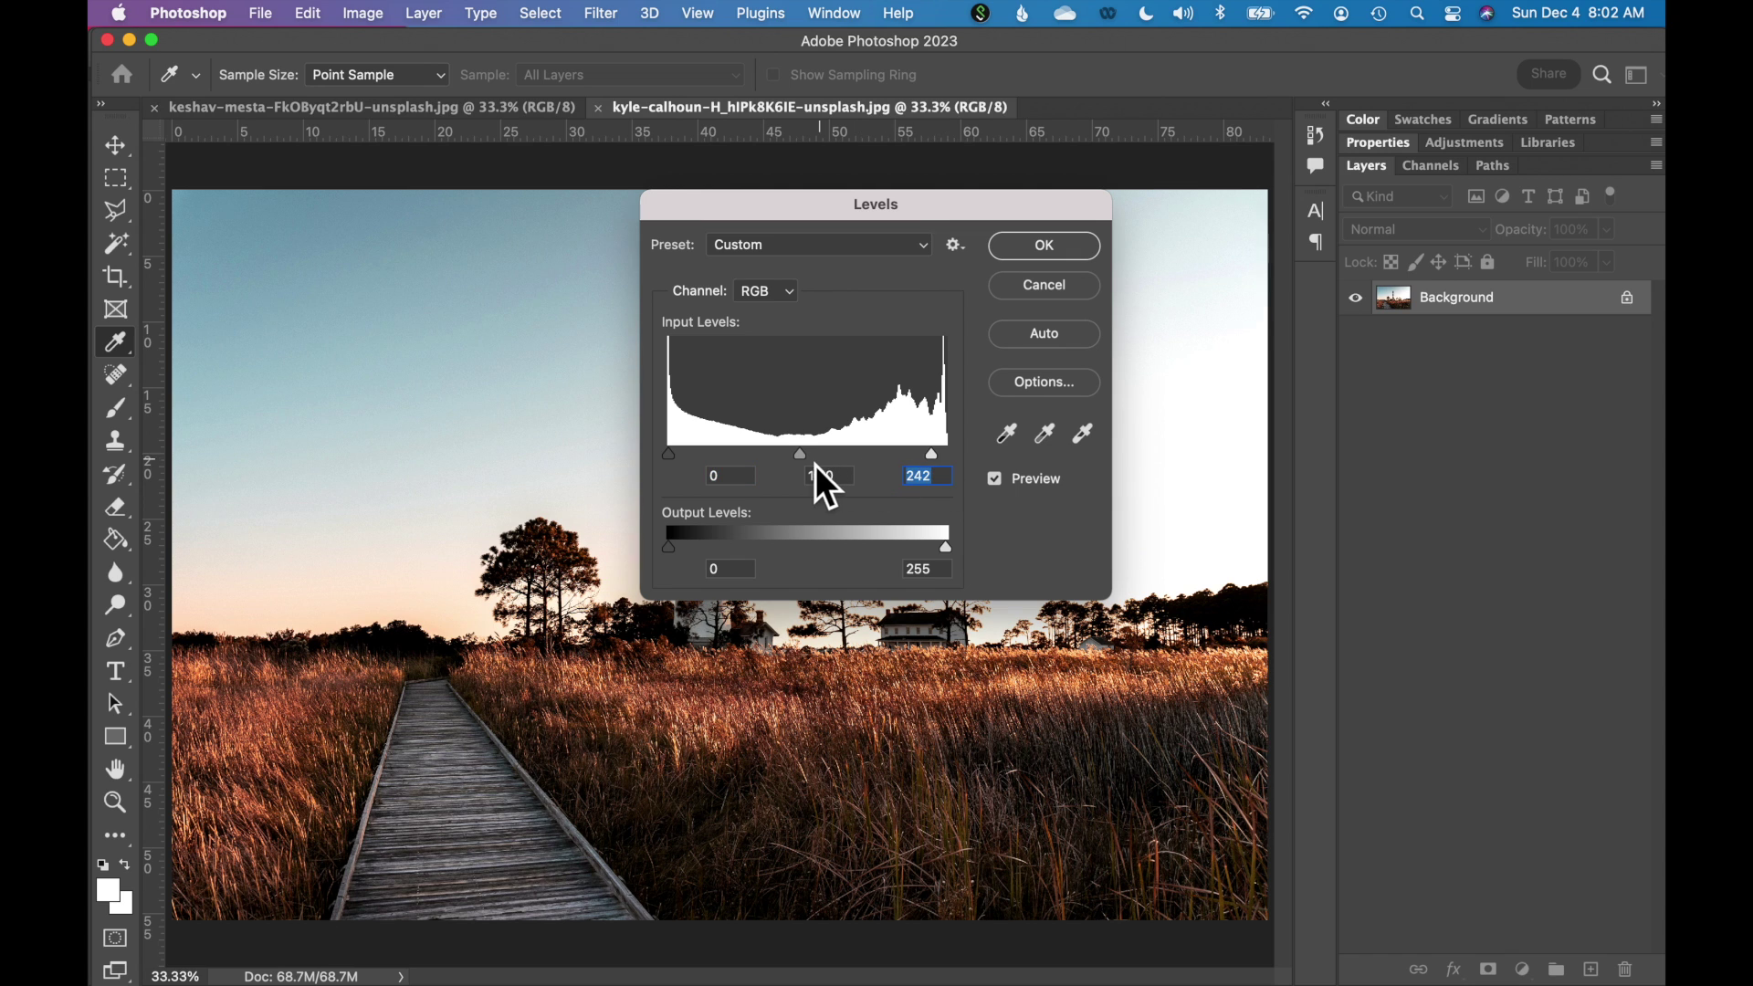
drag(807, 462, 795, 462)
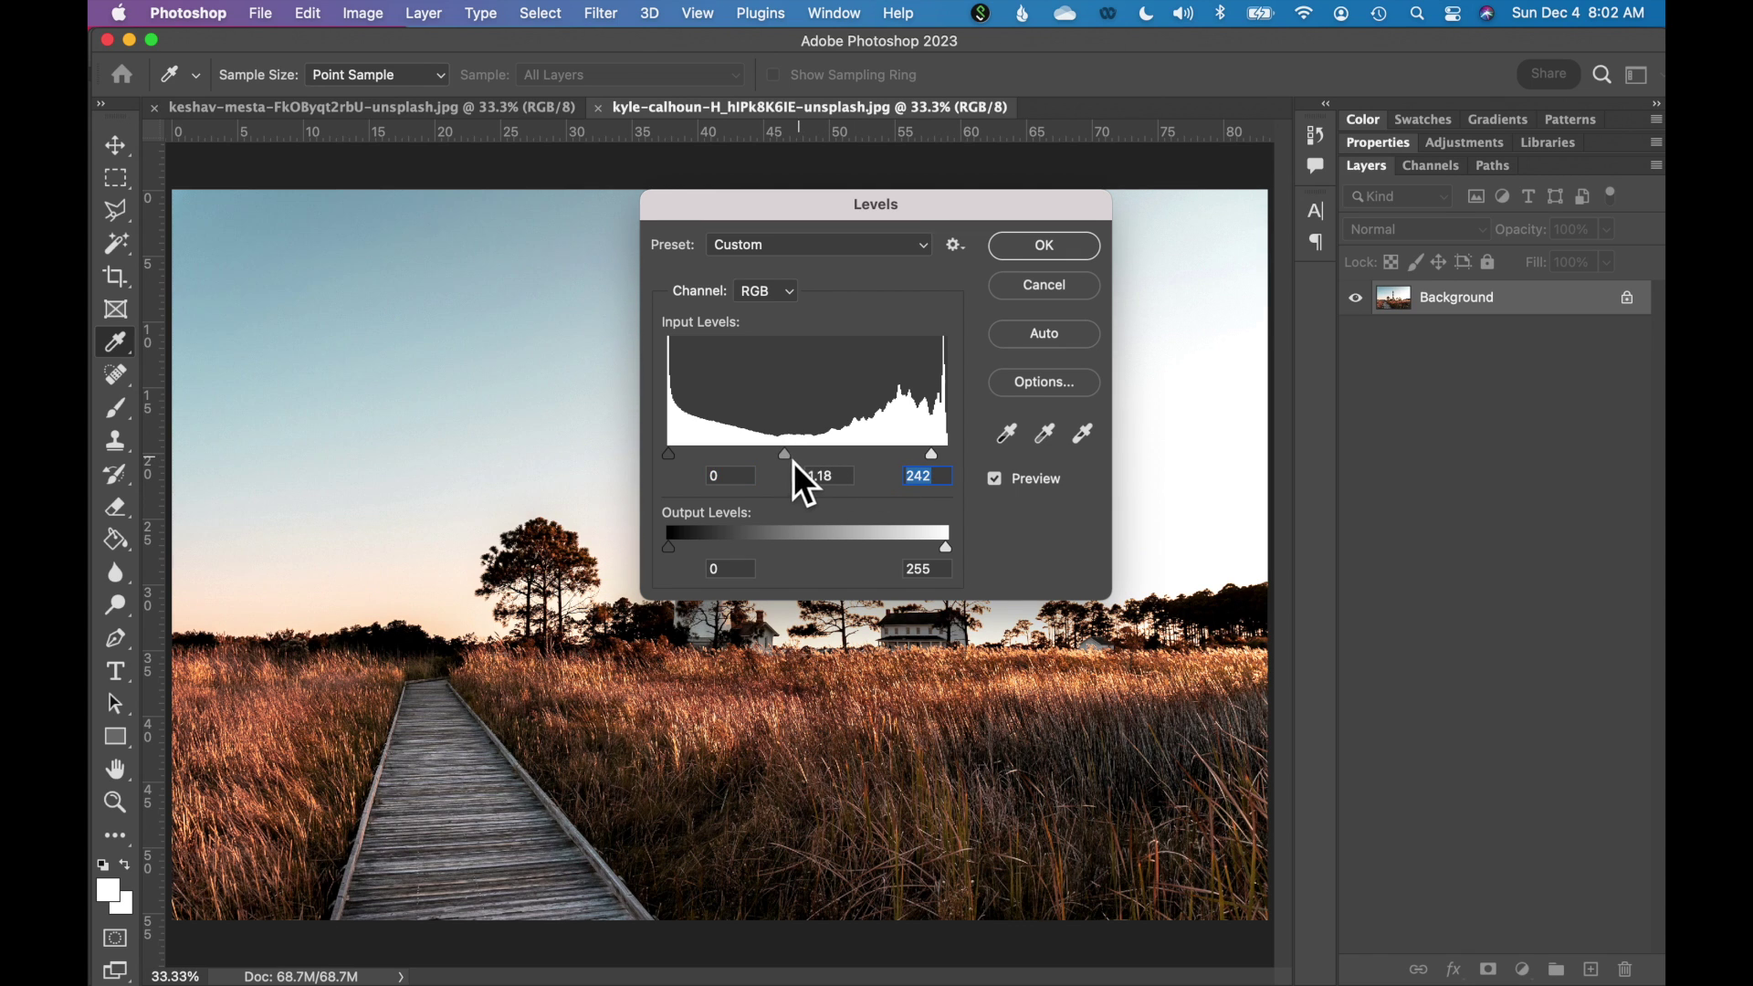
click(1034, 248)
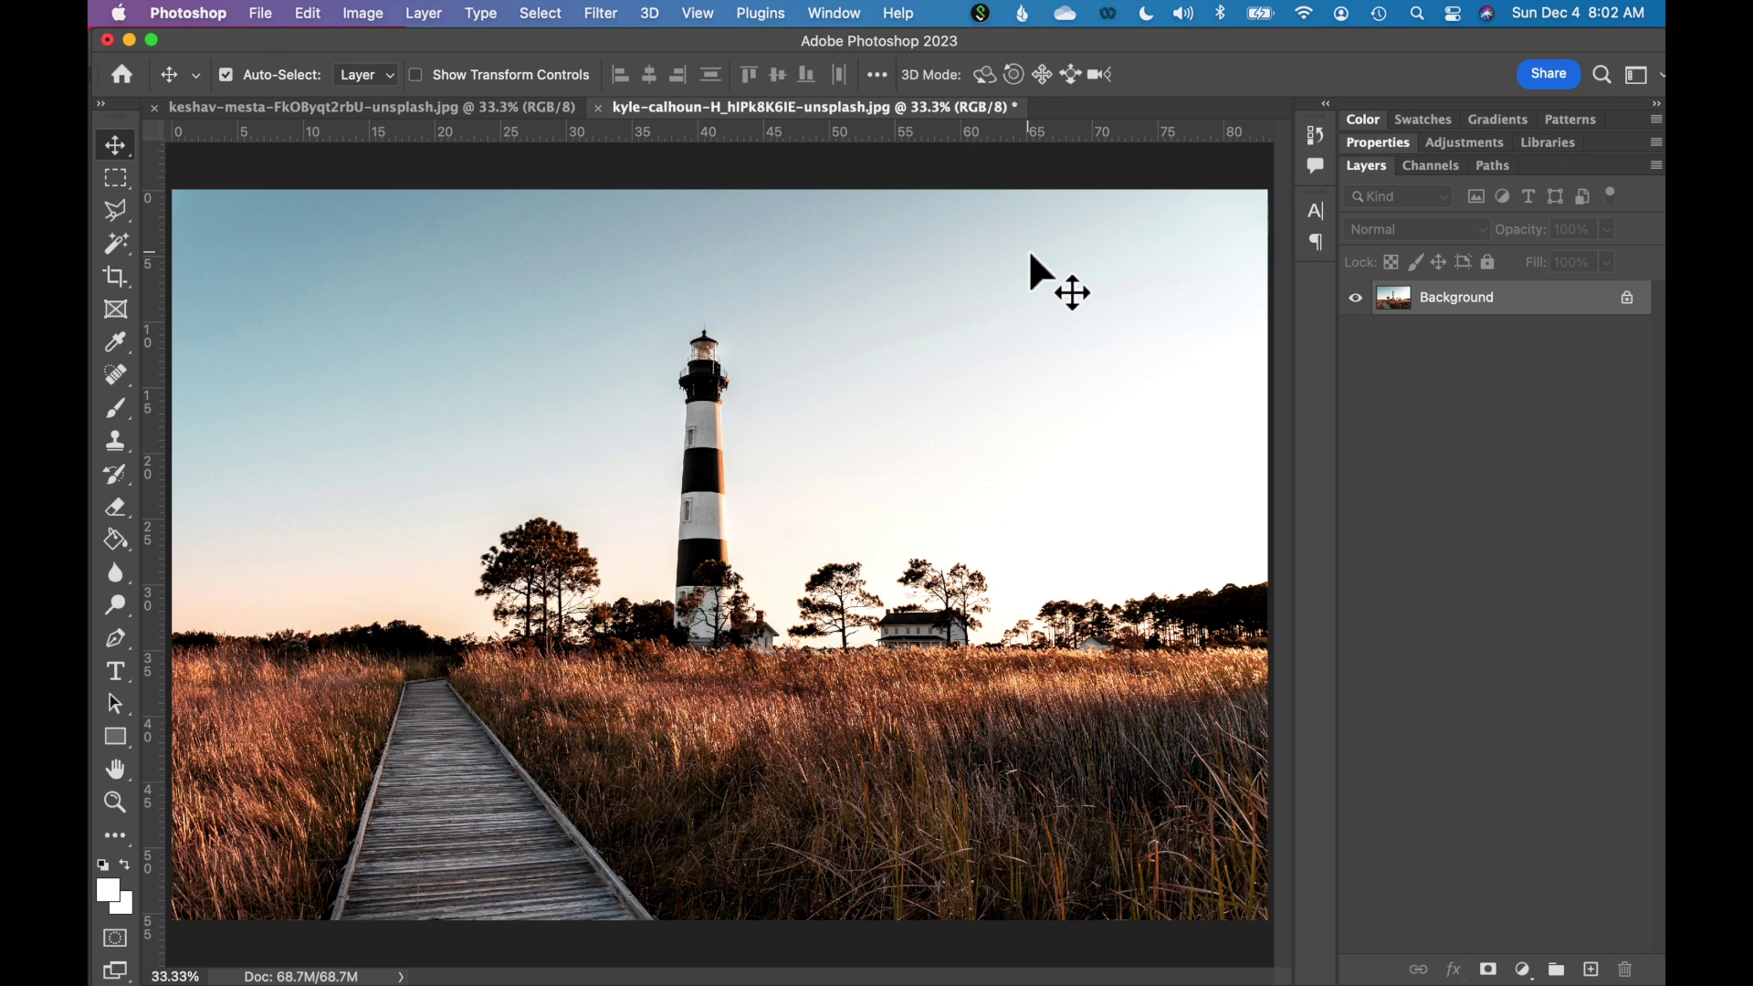
key(super)
key(super+s)
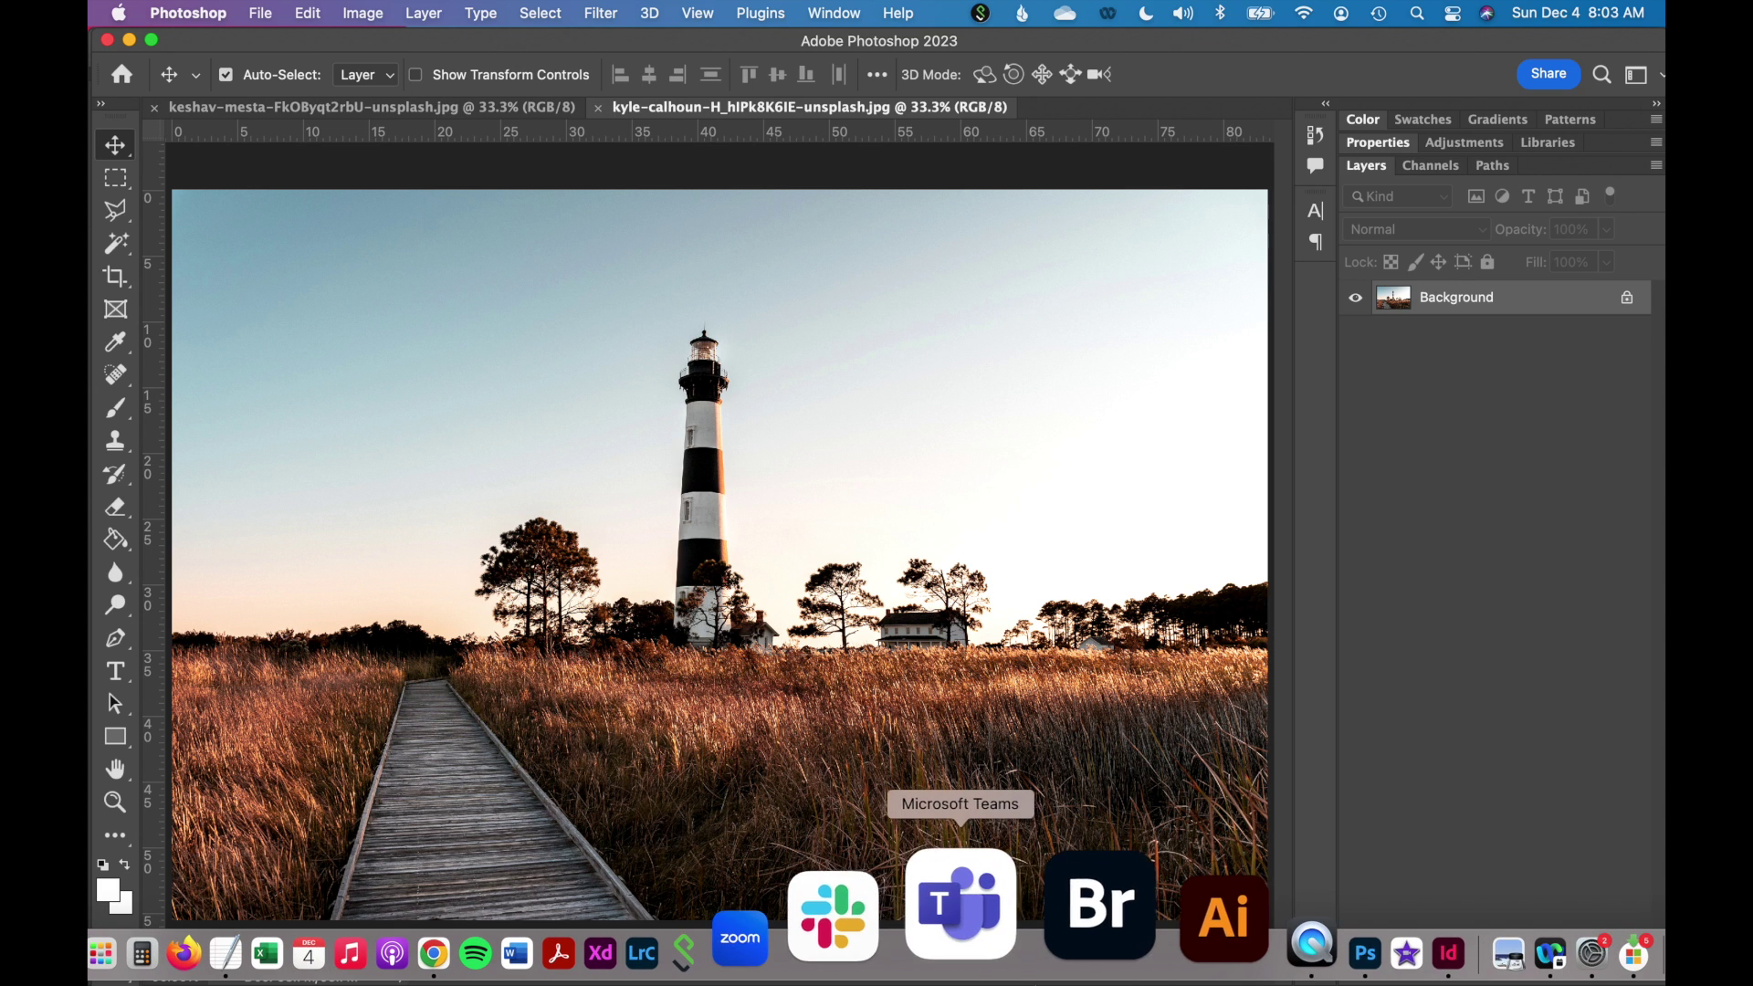
- Switch back to InDesign from the Dock, where the updated kyle cover link shows status OK
click(1269, 954)
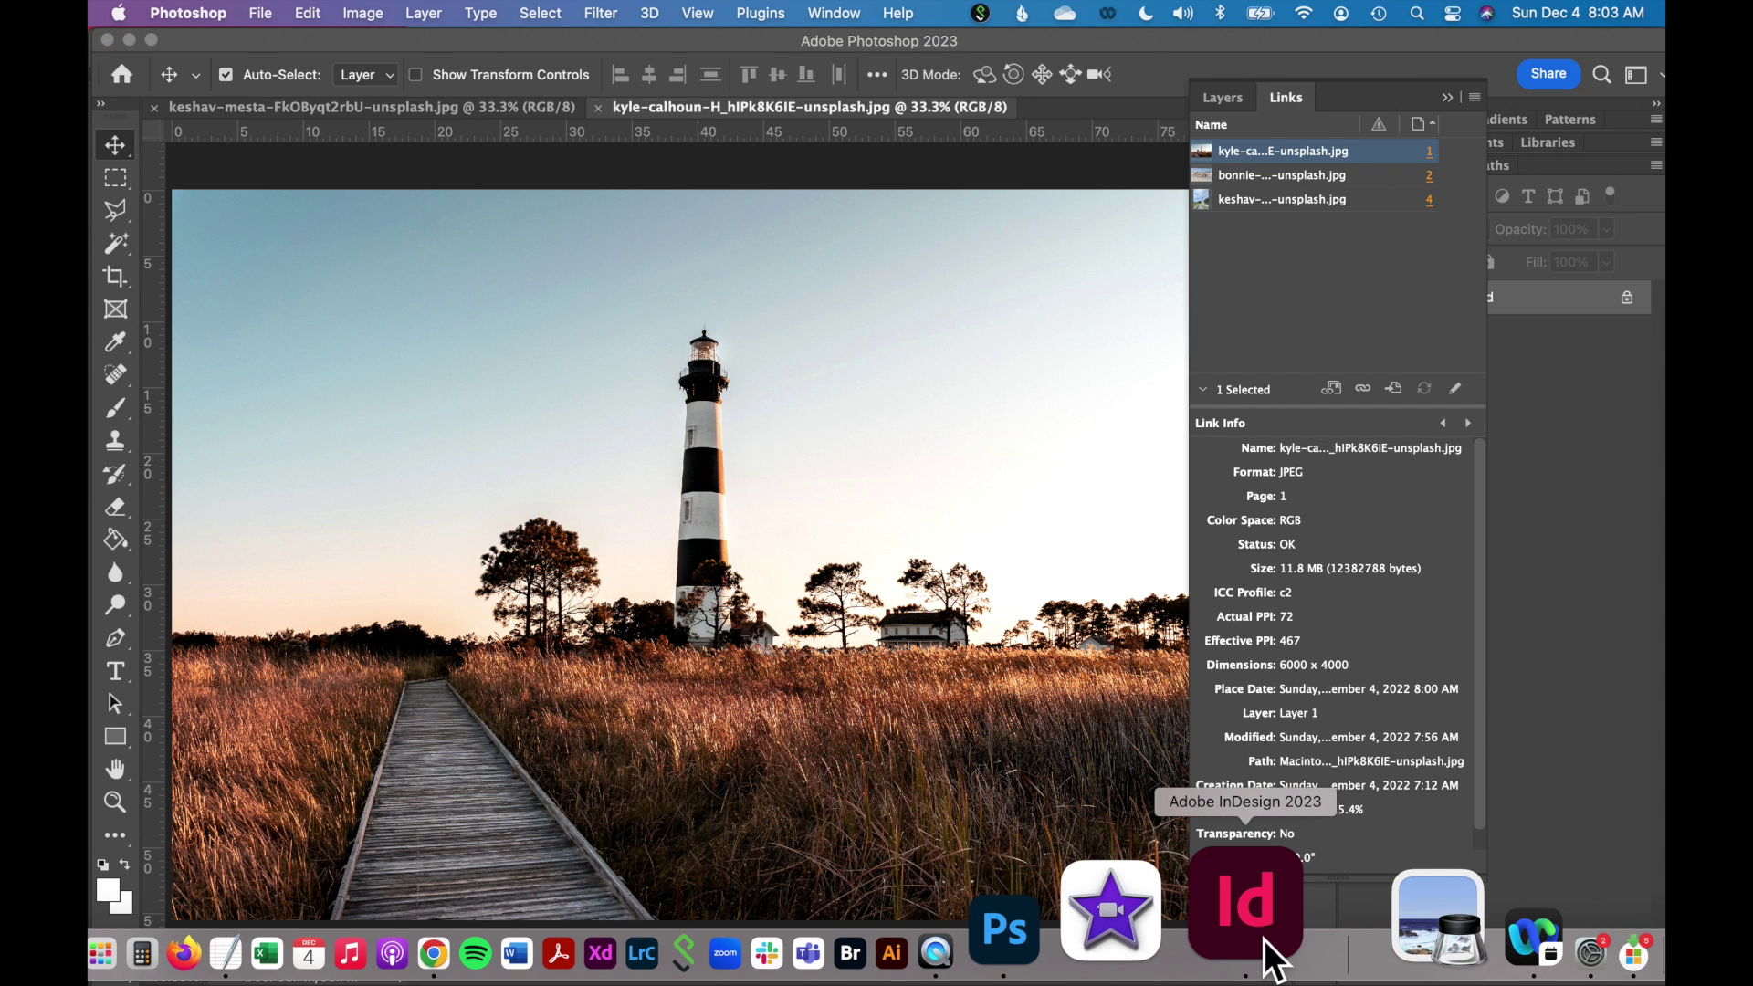